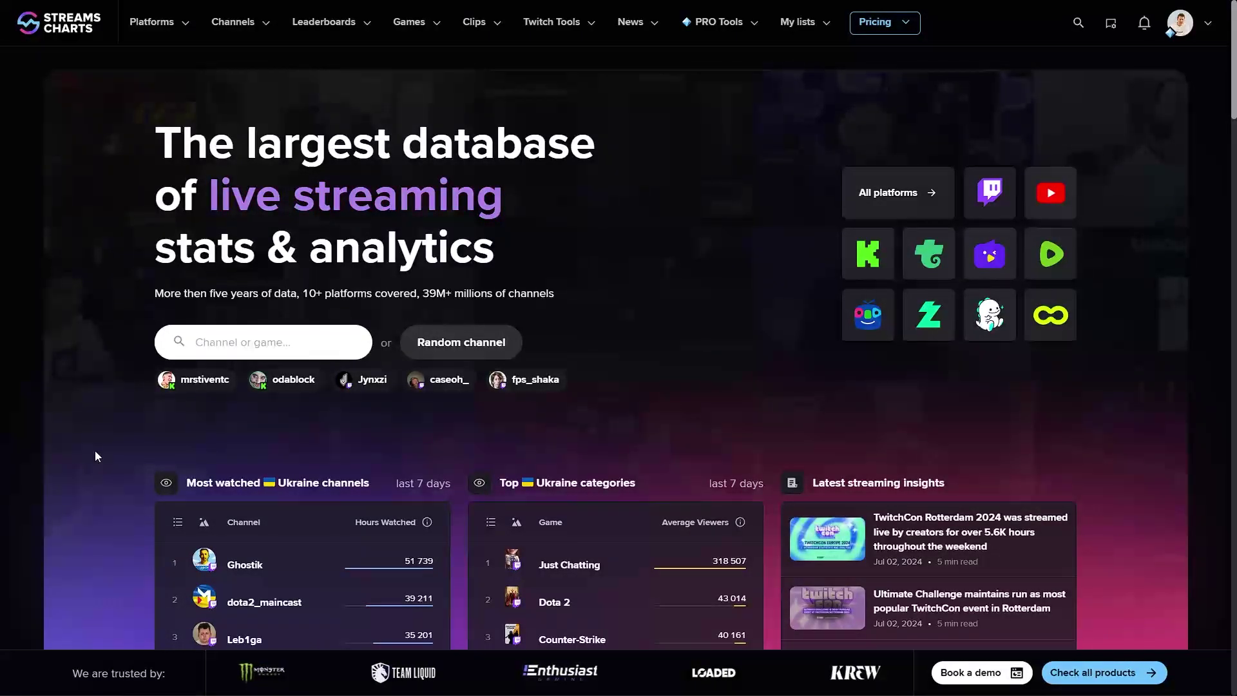
# Step: Search for 'baiano', open the first Baiano Twitch result, and go to its Chat analytics tab
pyautogui.click(216, 339)
pyautogui.write('baia')
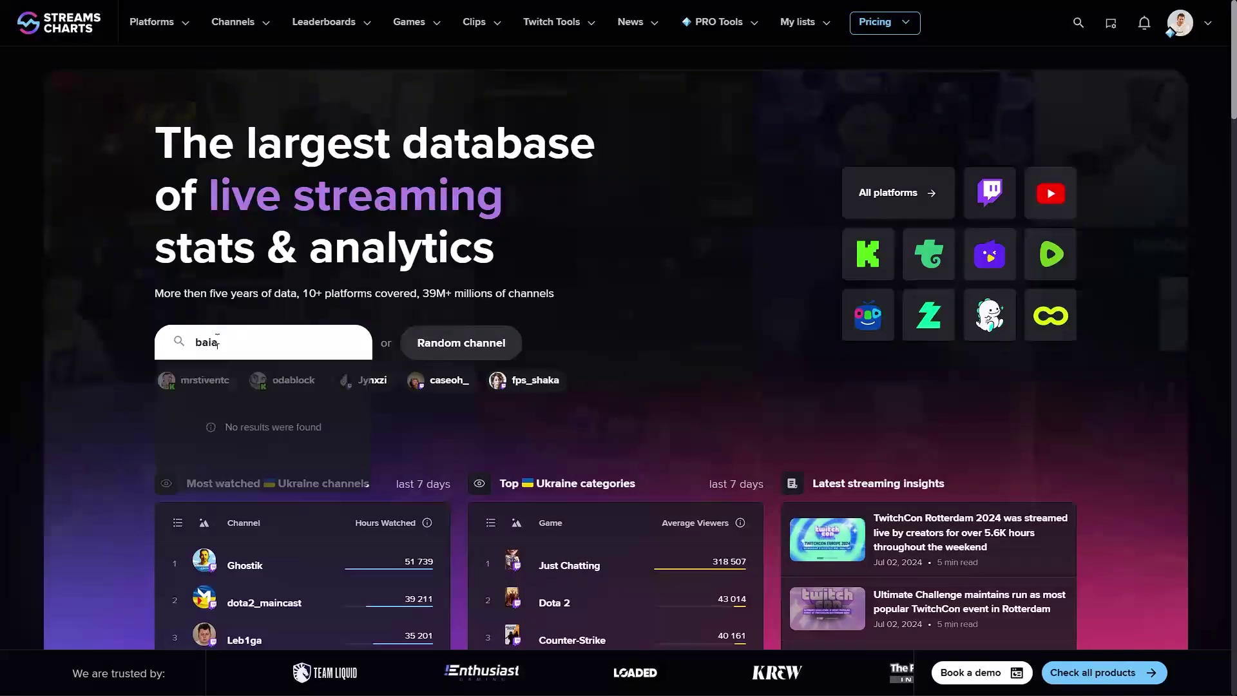
pyautogui.write('no')
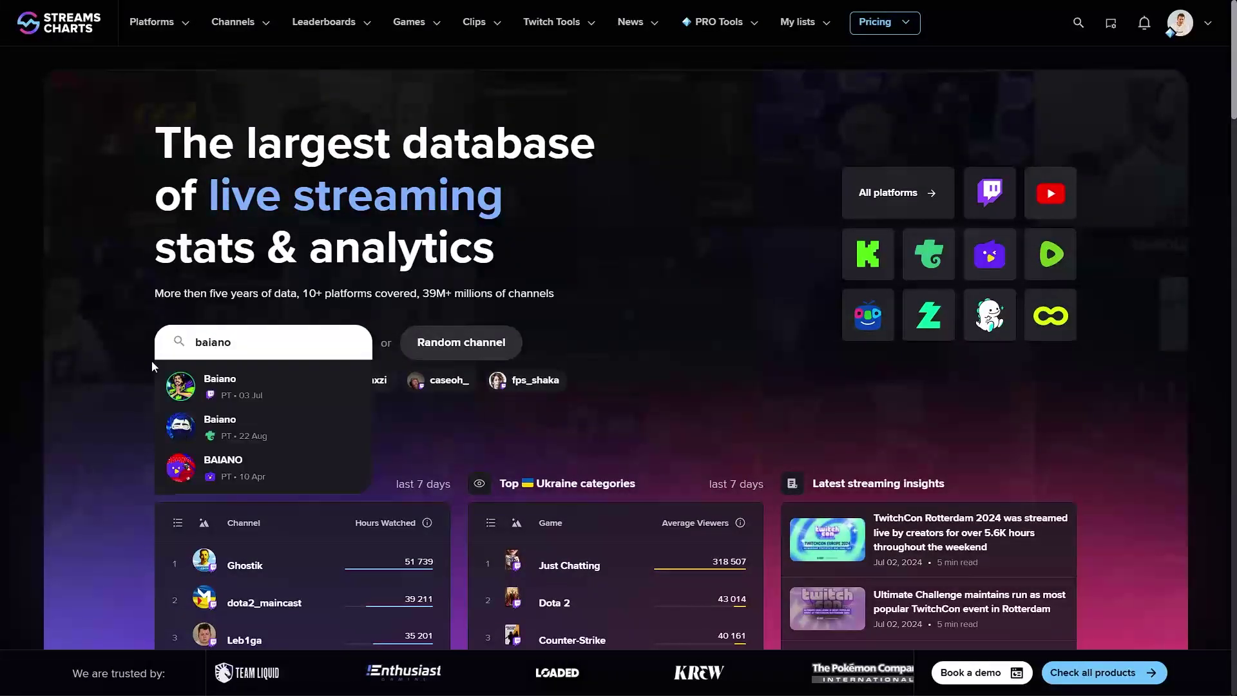
pyautogui.click(154, 387)
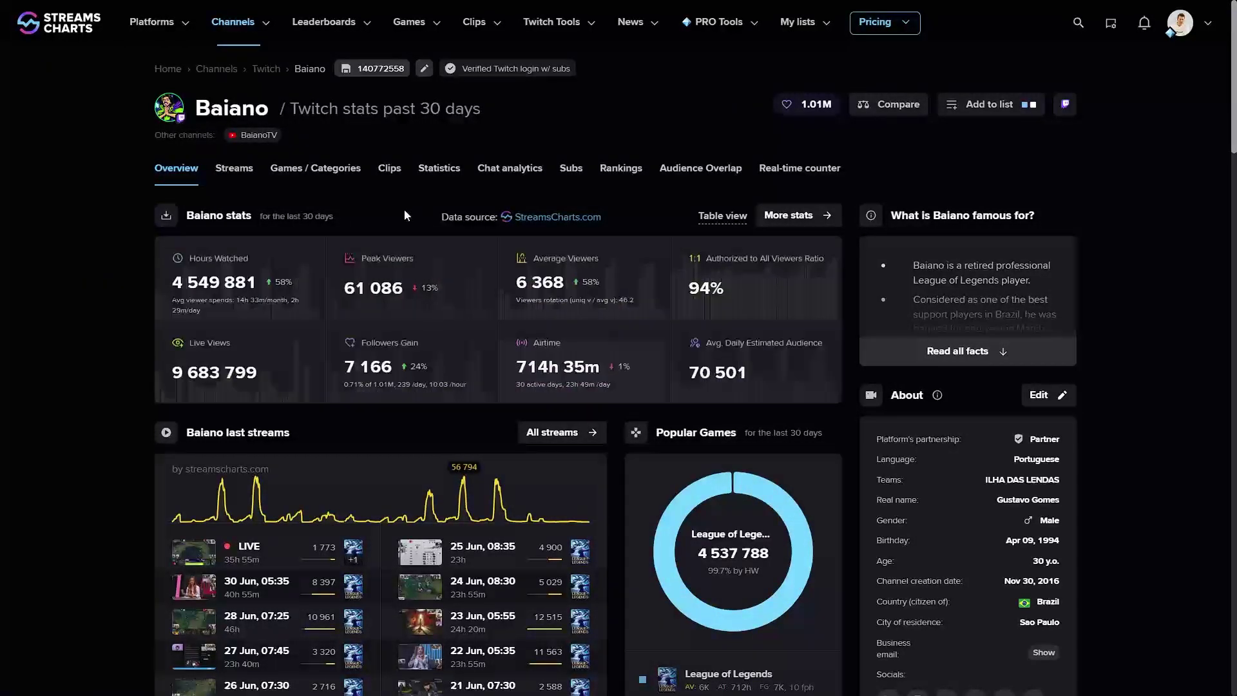
pyautogui.click(500, 170)
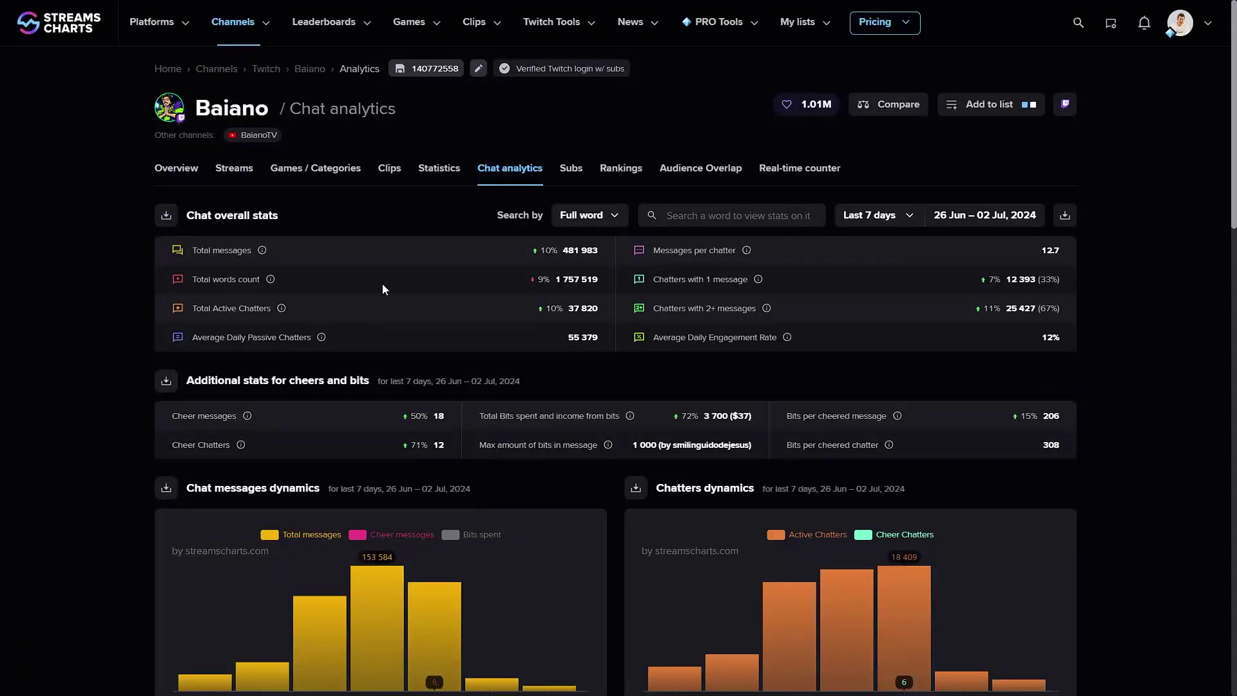
# Step: Set Baiano's chat analytics date range to a custom 1–27 June 2024
pyautogui.scroll(-1, 409, 253)
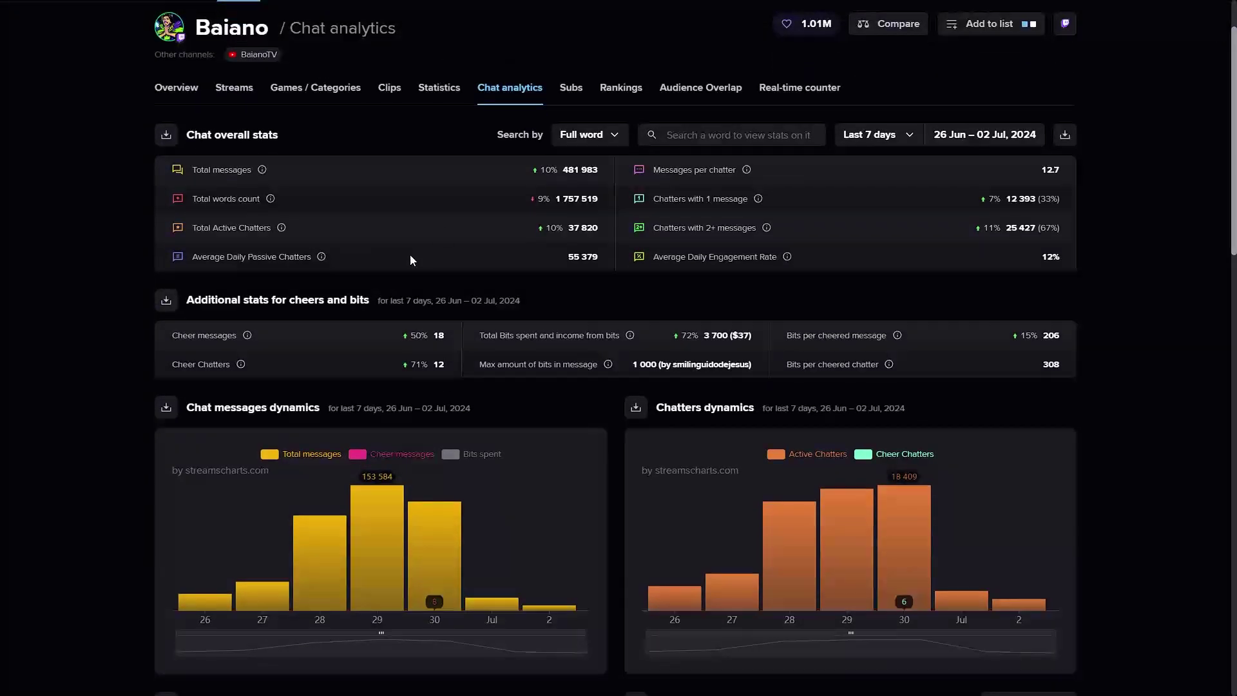
pyautogui.click(872, 139)
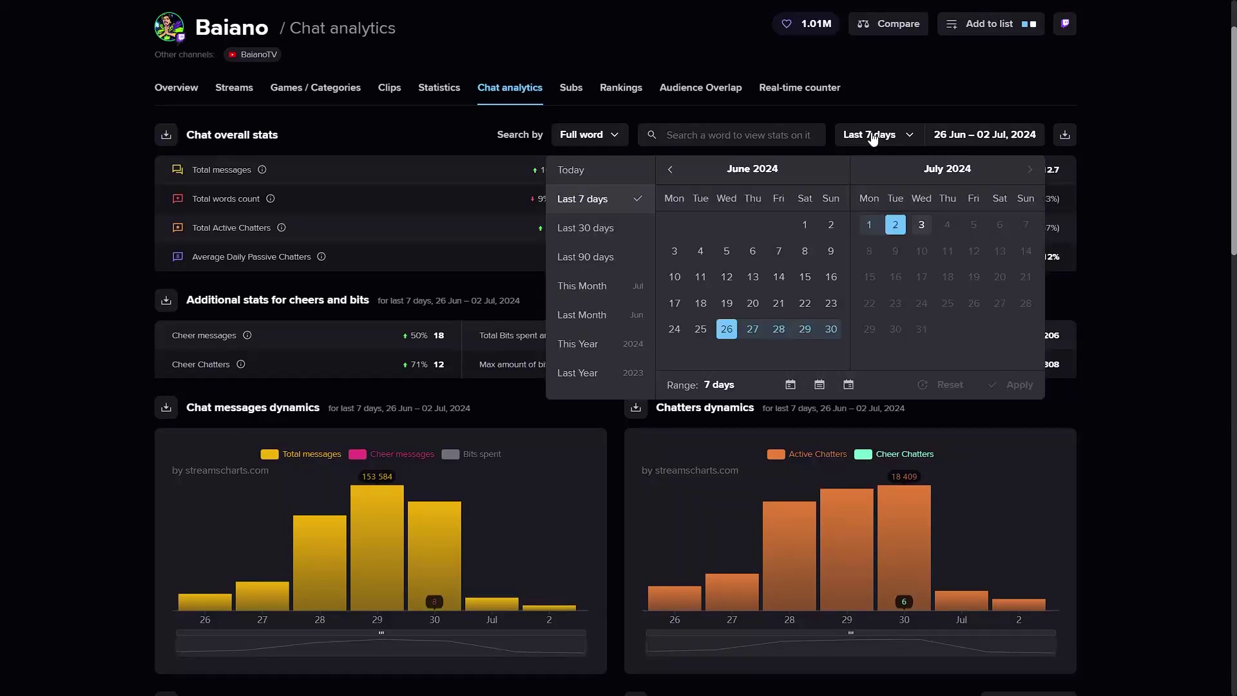
pyautogui.click(804, 226)
pyautogui.click(753, 336)
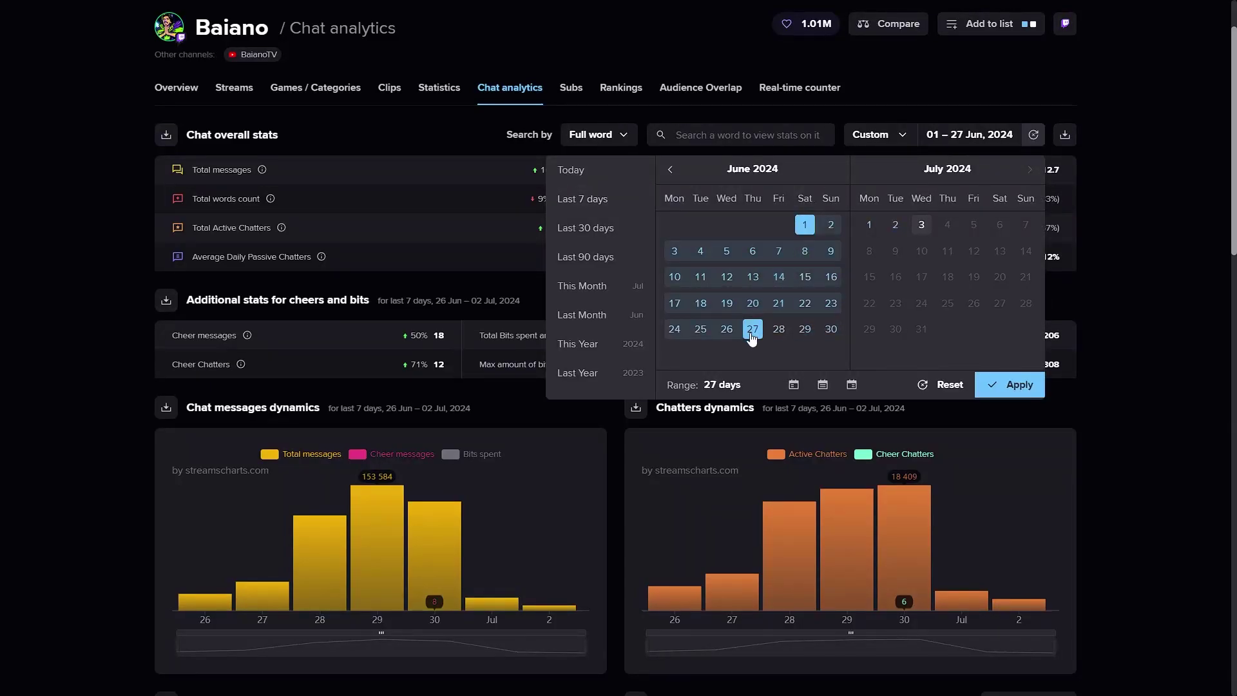
pyautogui.click(991, 389)
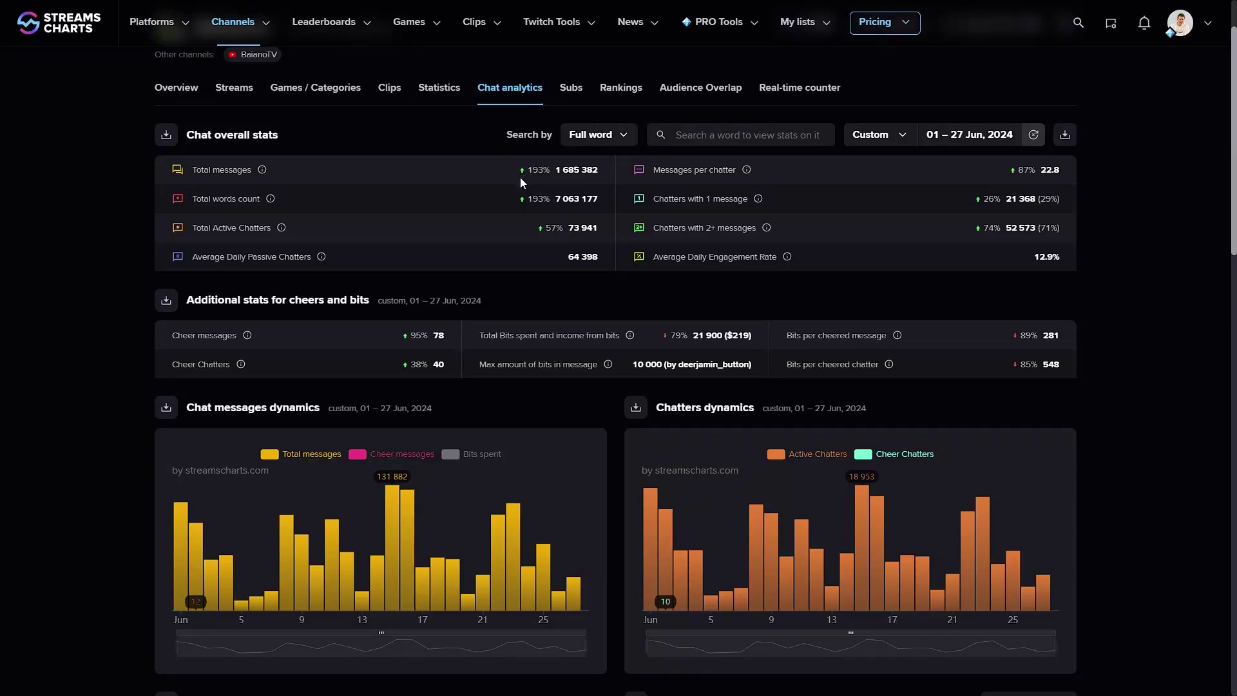
# Step: Rank Baiano's top 5 chatters by bits instead of by messages
pyautogui.scroll(-3, 466, 203)
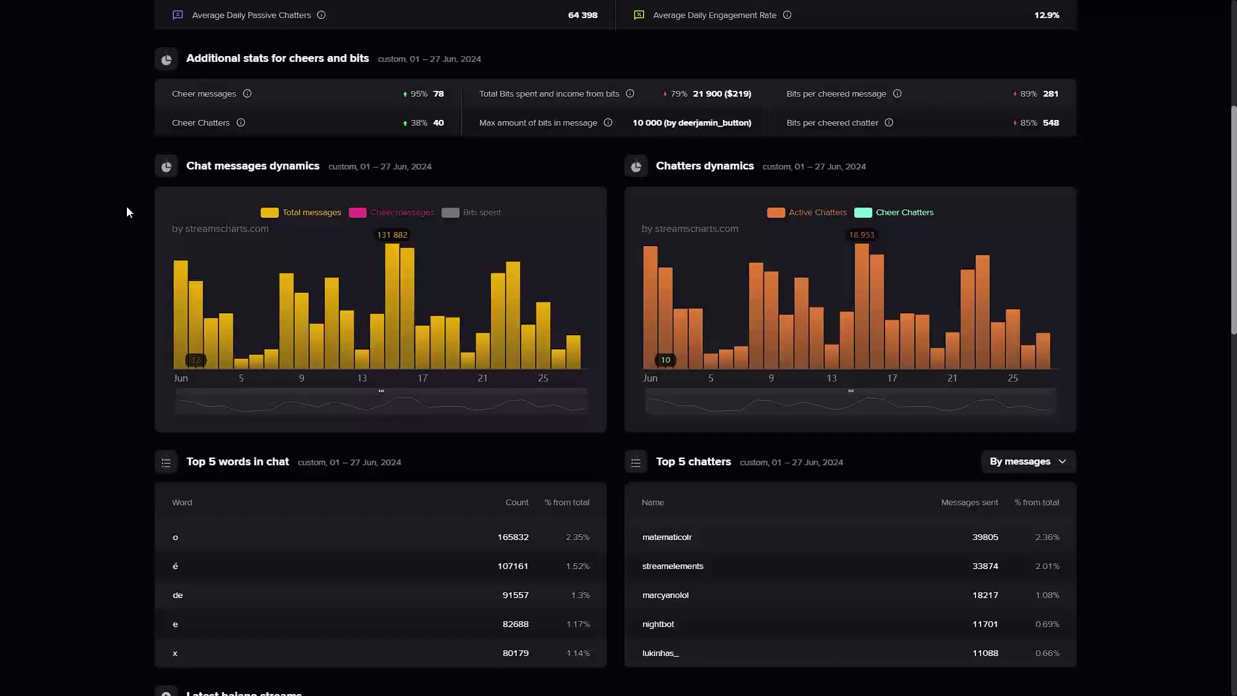
pyautogui.scroll(-2, 126, 206)
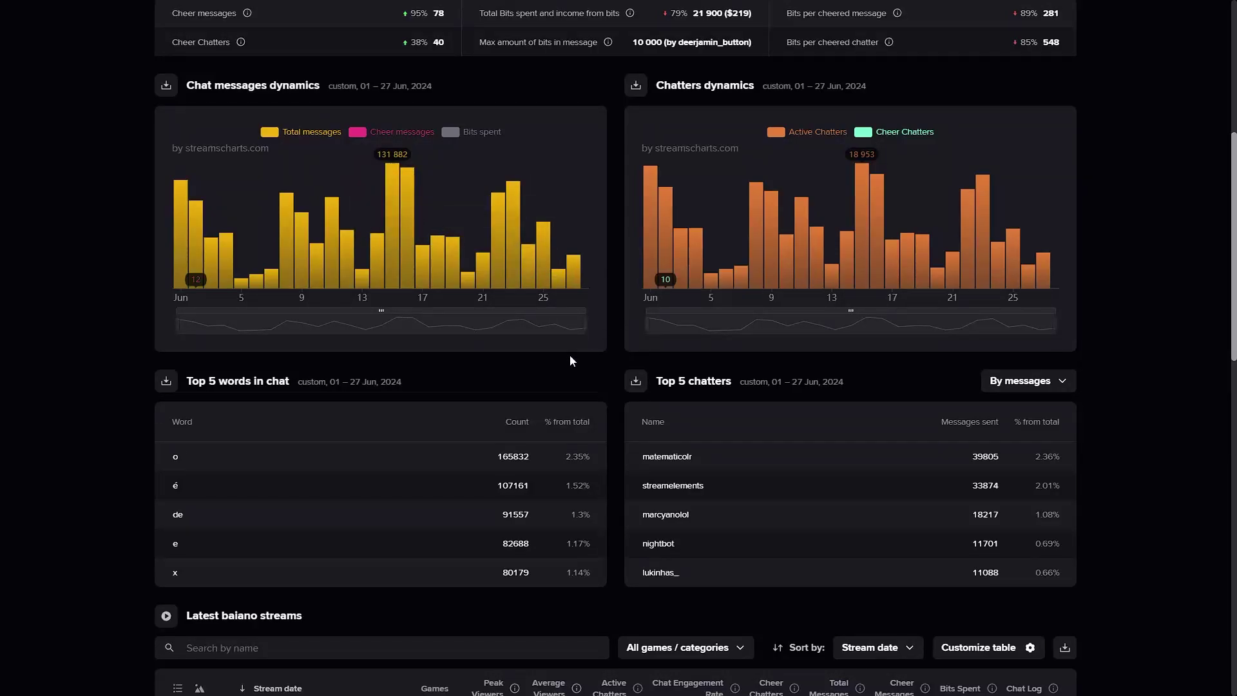
pyautogui.scroll(-3, 571, 358)
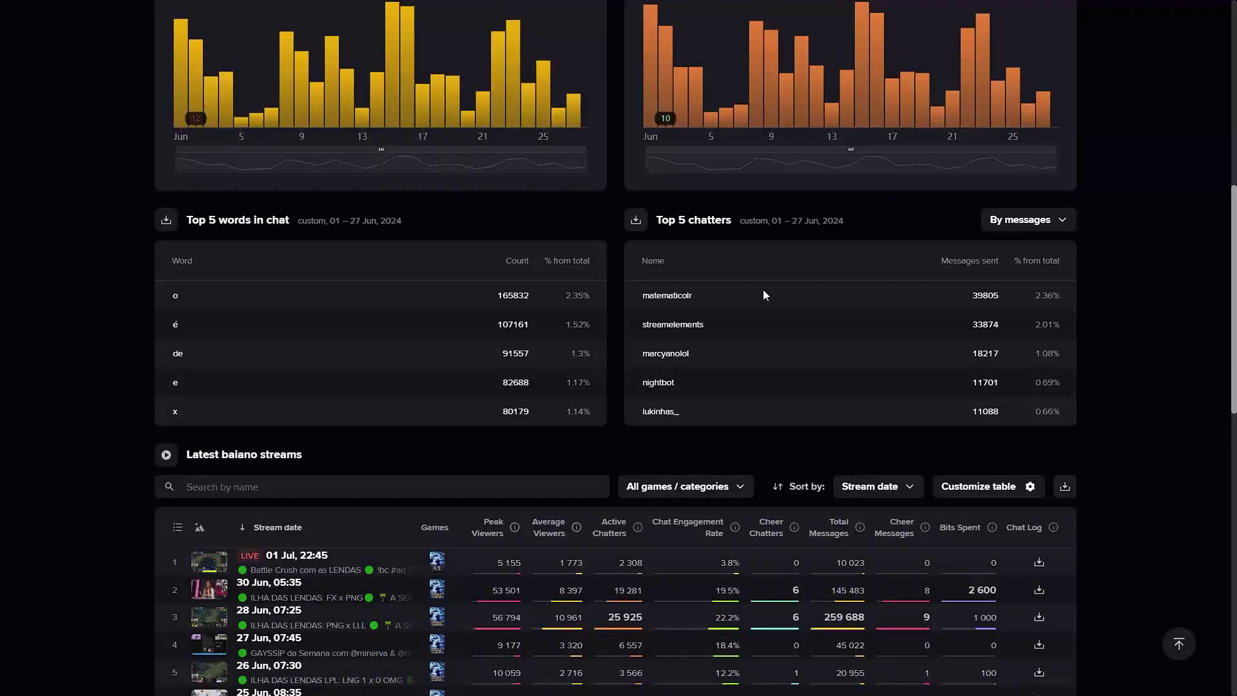
pyautogui.click(1021, 220)
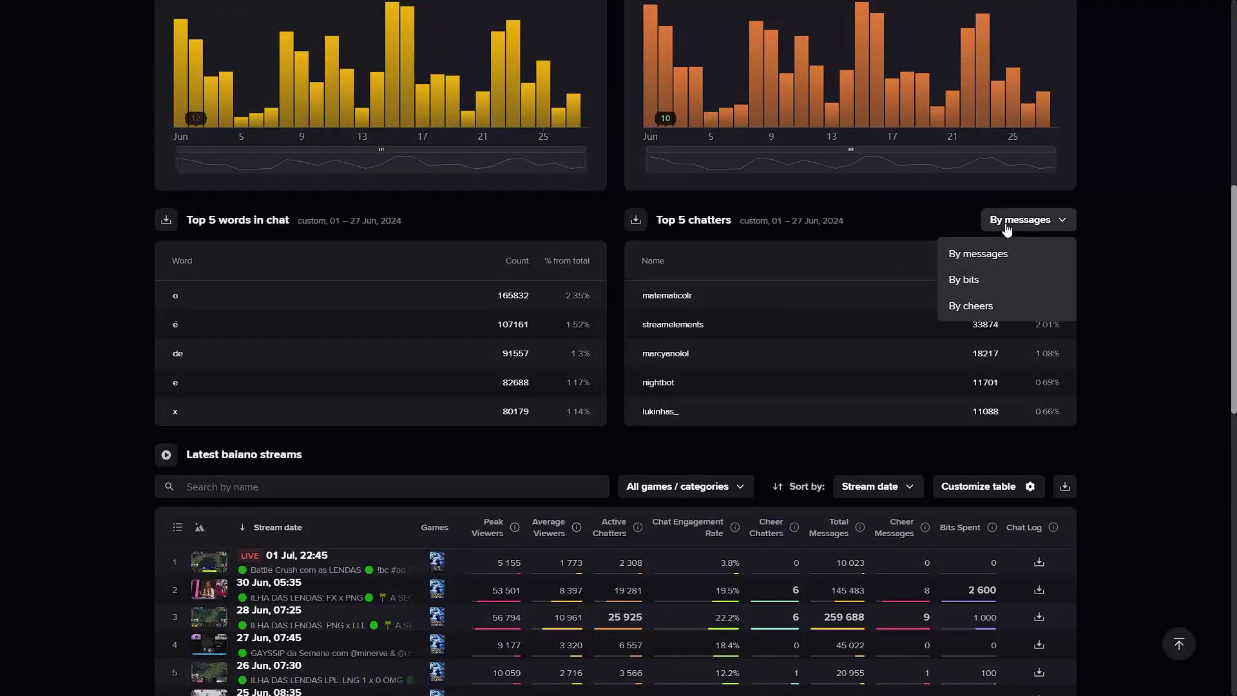
pyautogui.click(986, 292)
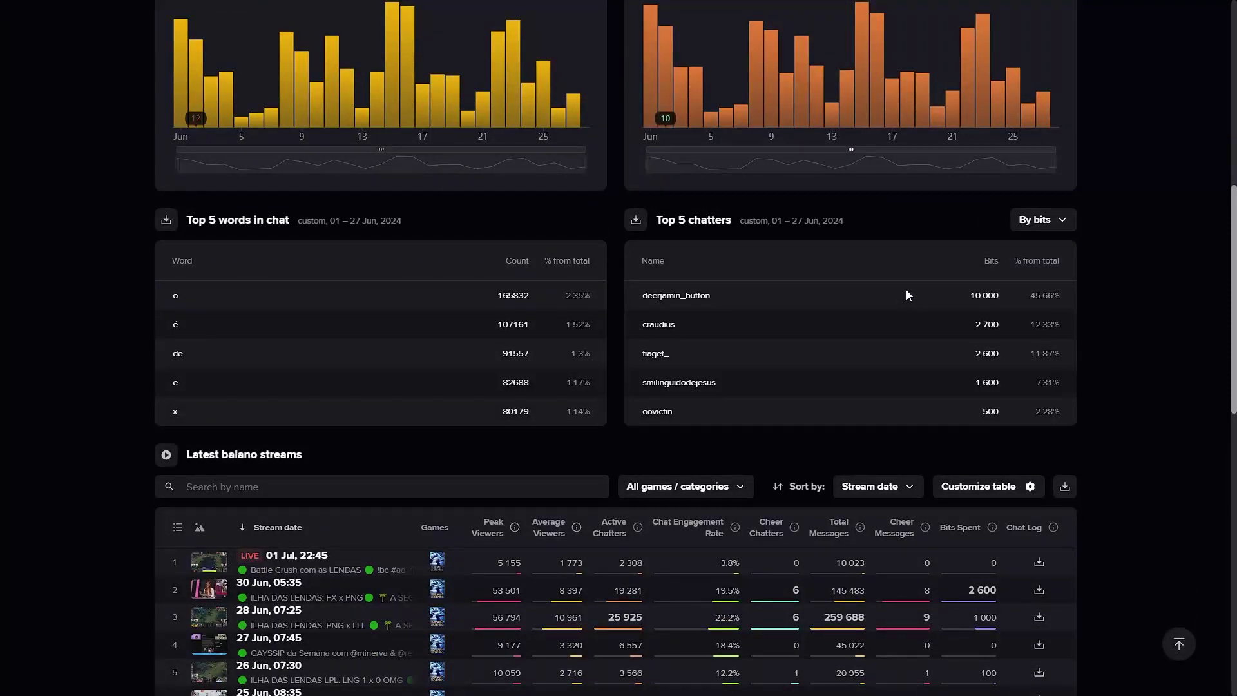
# Step: Scroll down to the latest streams table and its pagination
pyautogui.scroll(-5, 63, 330)
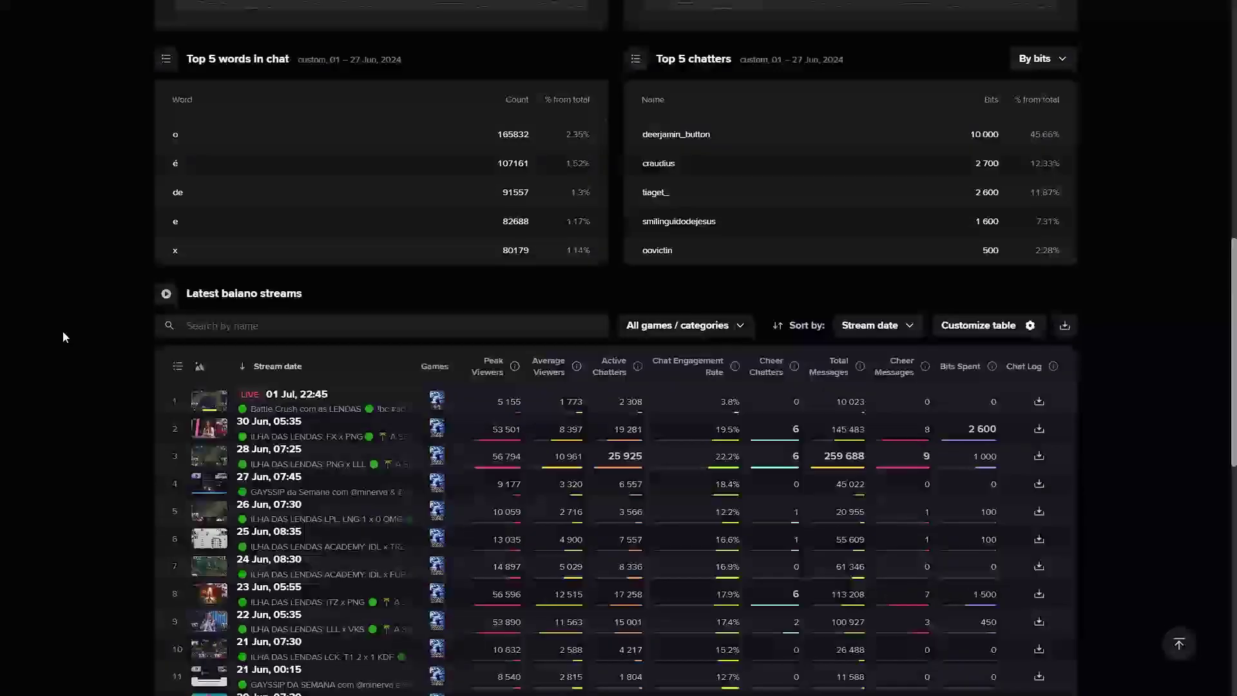
pyautogui.scroll(-2, 65, 329)
pyautogui.scroll(-2, 66, 335)
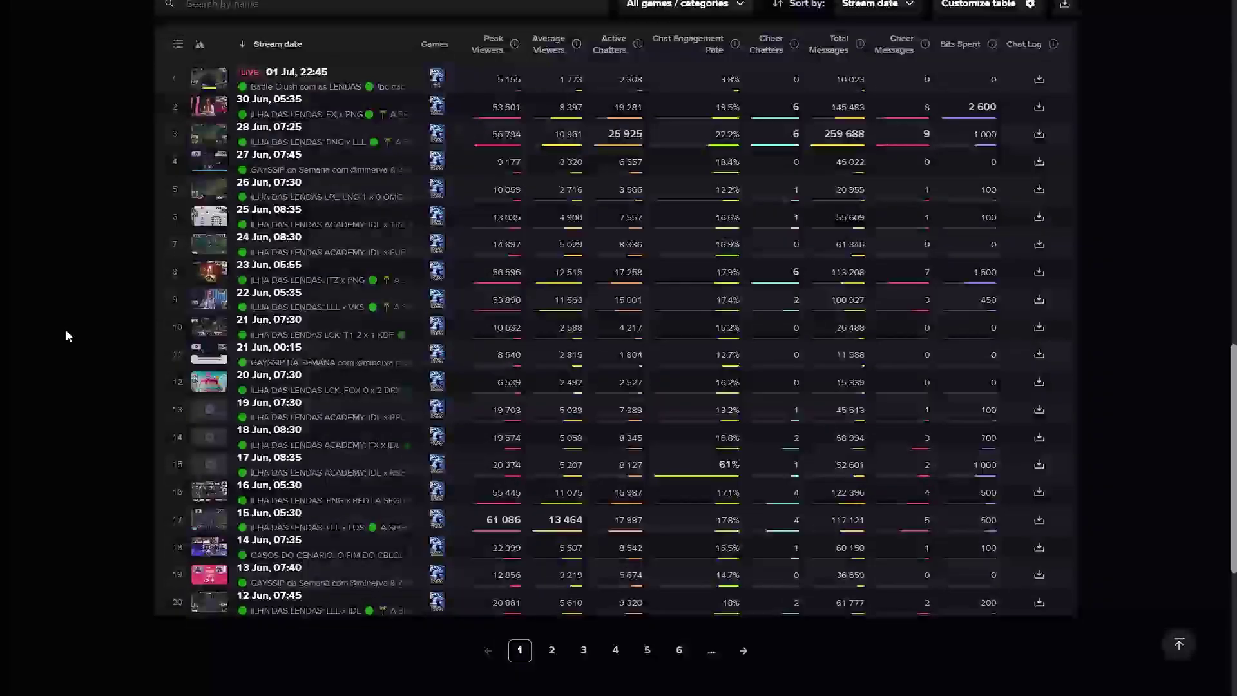
# Step: Show page 2 of the latest streams table and highlight the 18 347 active chatters value
pyautogui.click(551, 650)
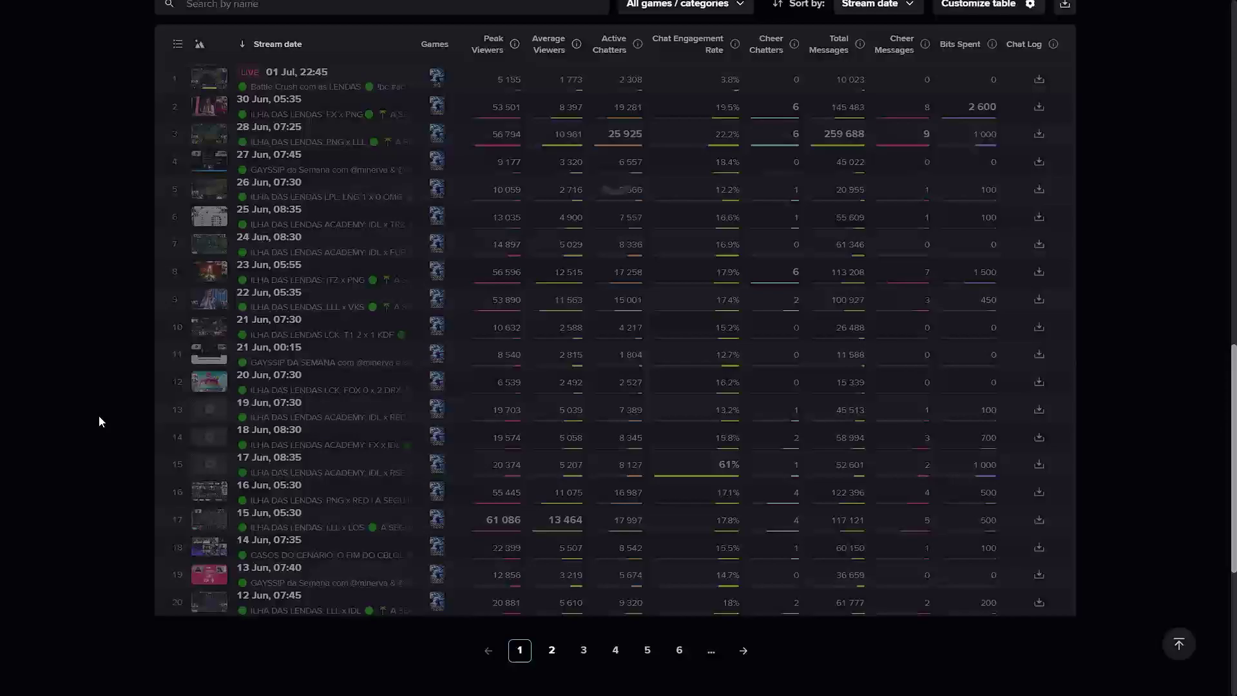
pyautogui.scroll(2, 71, 397)
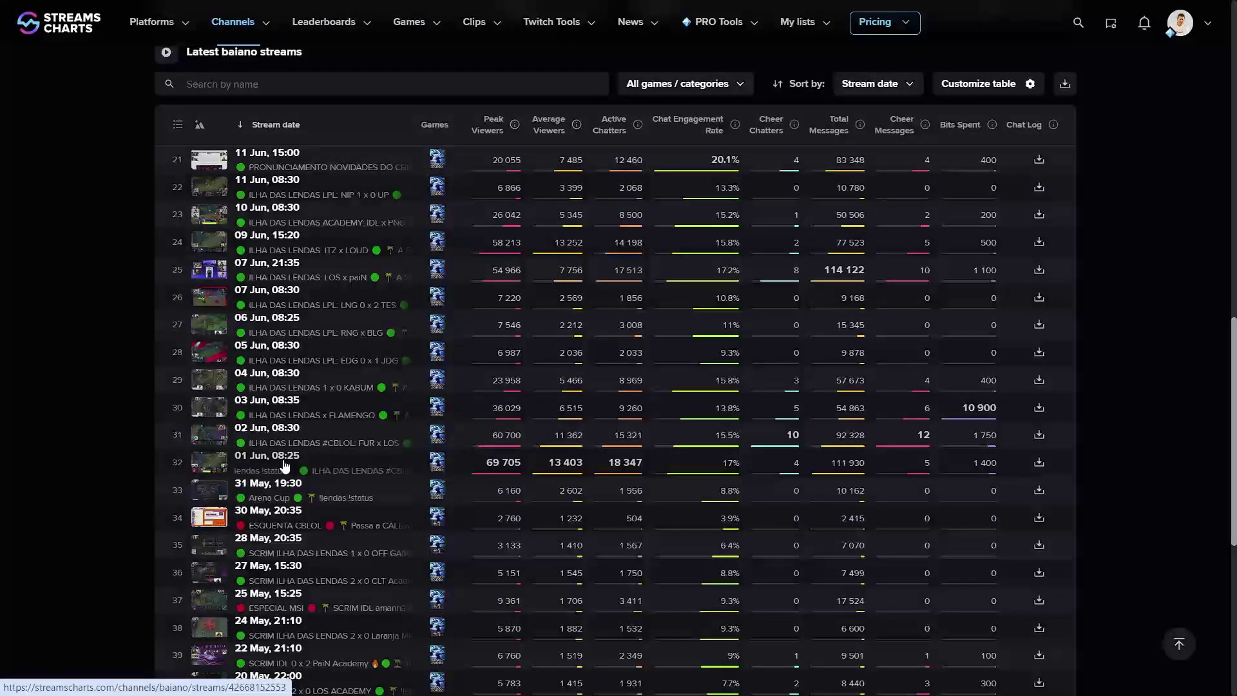
pyautogui.tripleClick(621, 464)
pyautogui.click(650, 459)
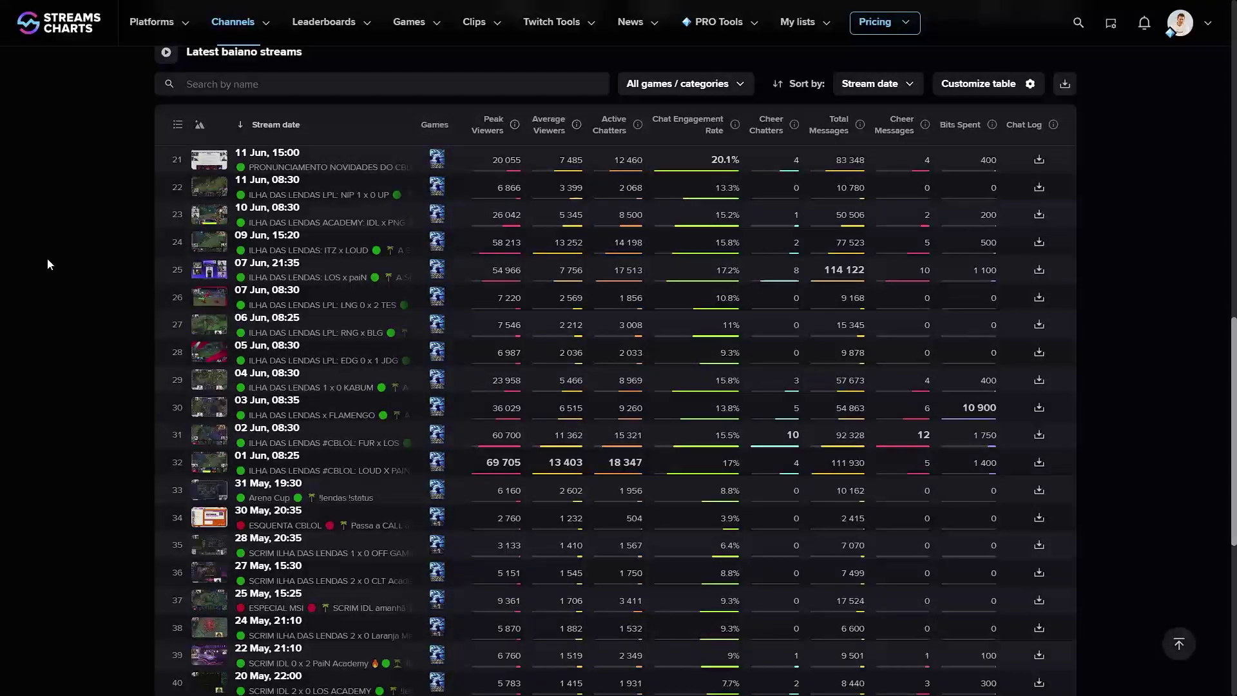
# Step: Open the 11 June 15:00 stream and chart only Total Messages and Active Chatters
pyautogui.click(256, 157)
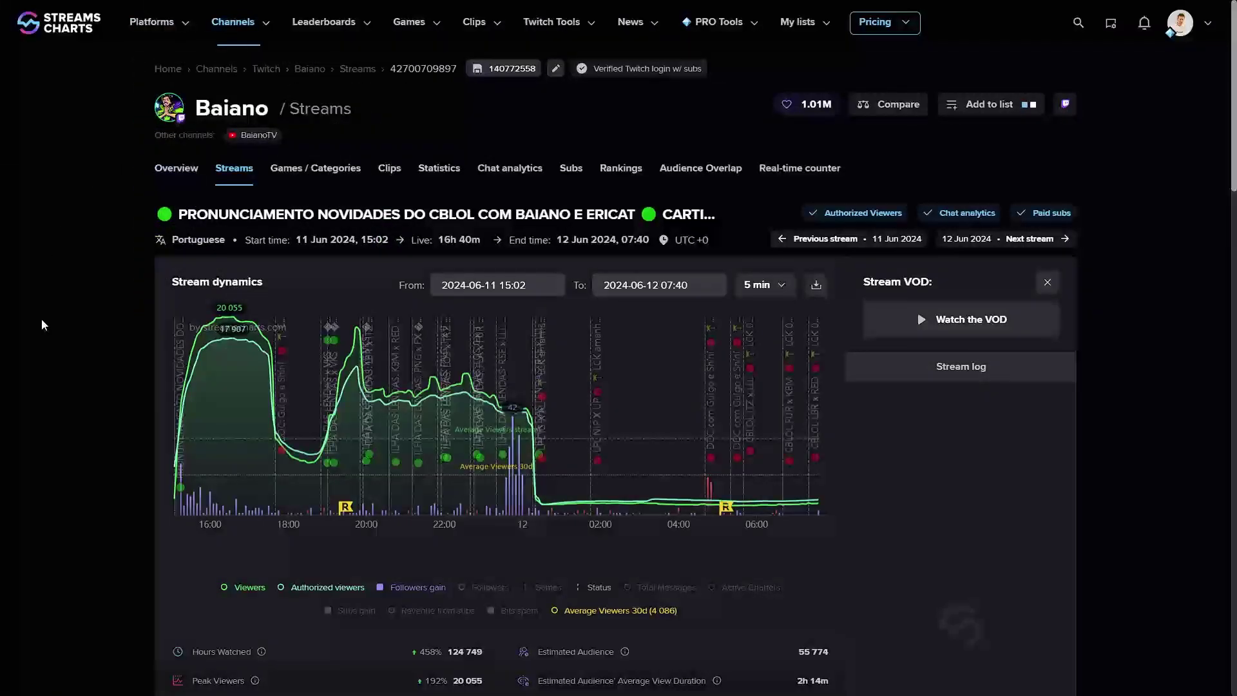
pyautogui.scroll(-3, 39, 307)
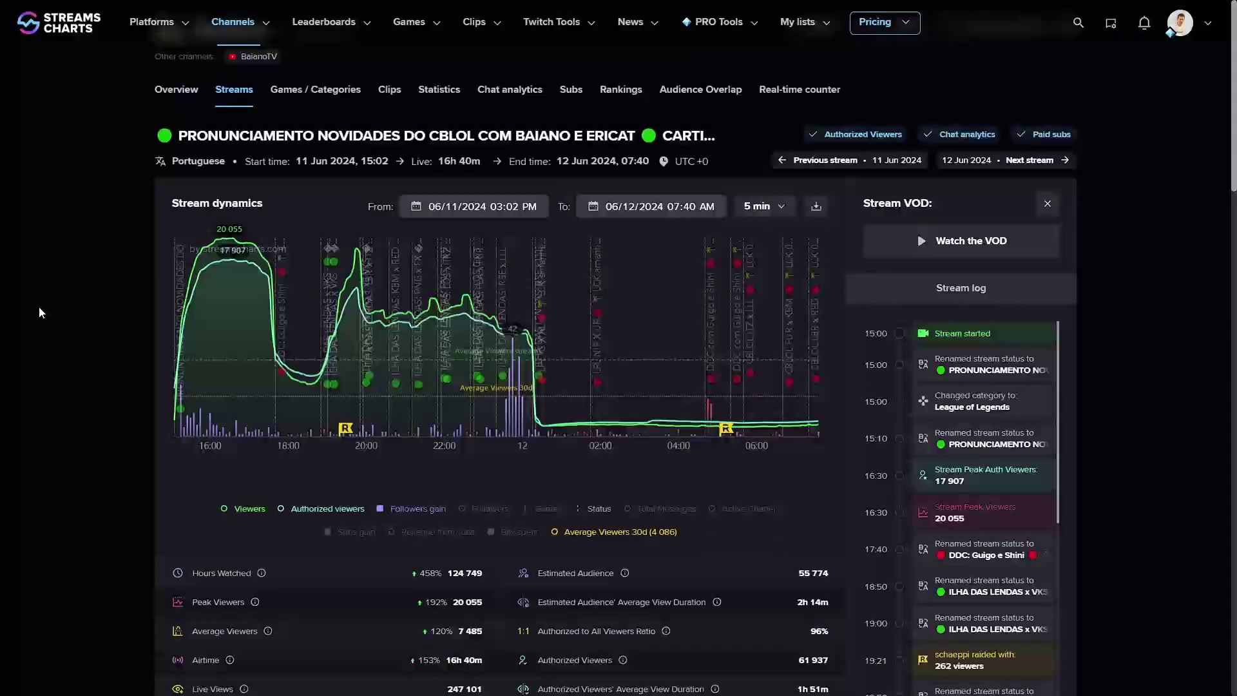
pyautogui.click(251, 427)
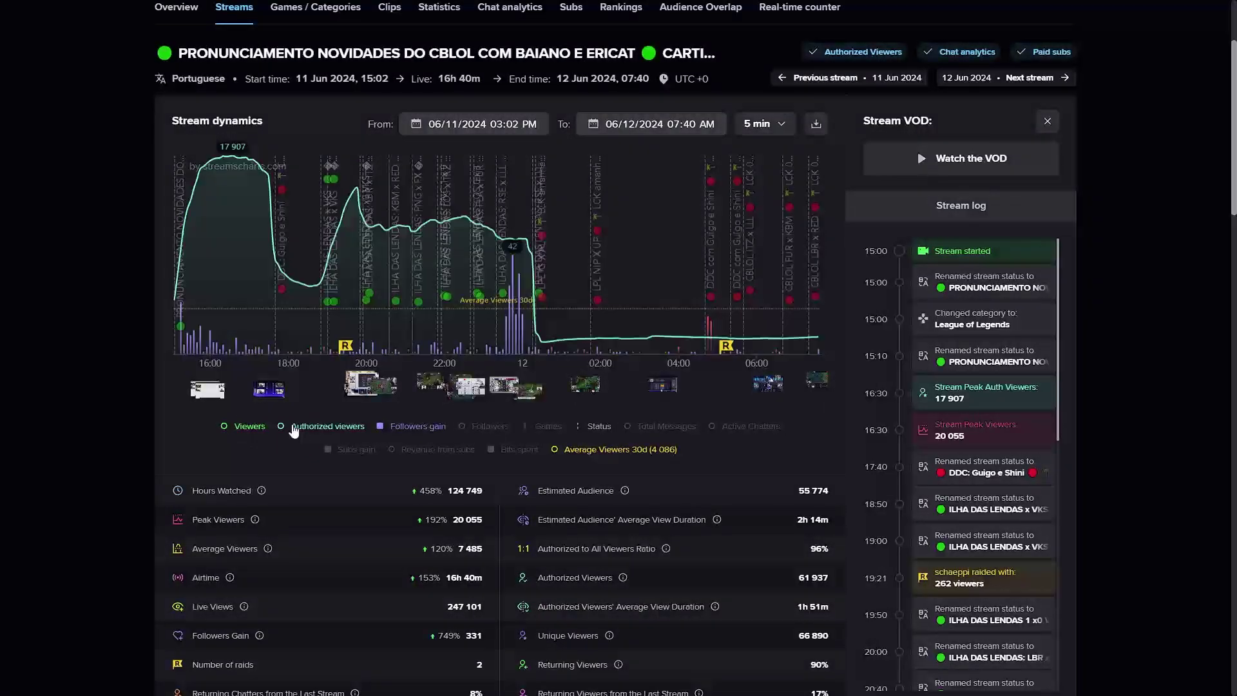
pyautogui.click(326, 427)
pyautogui.click(401, 428)
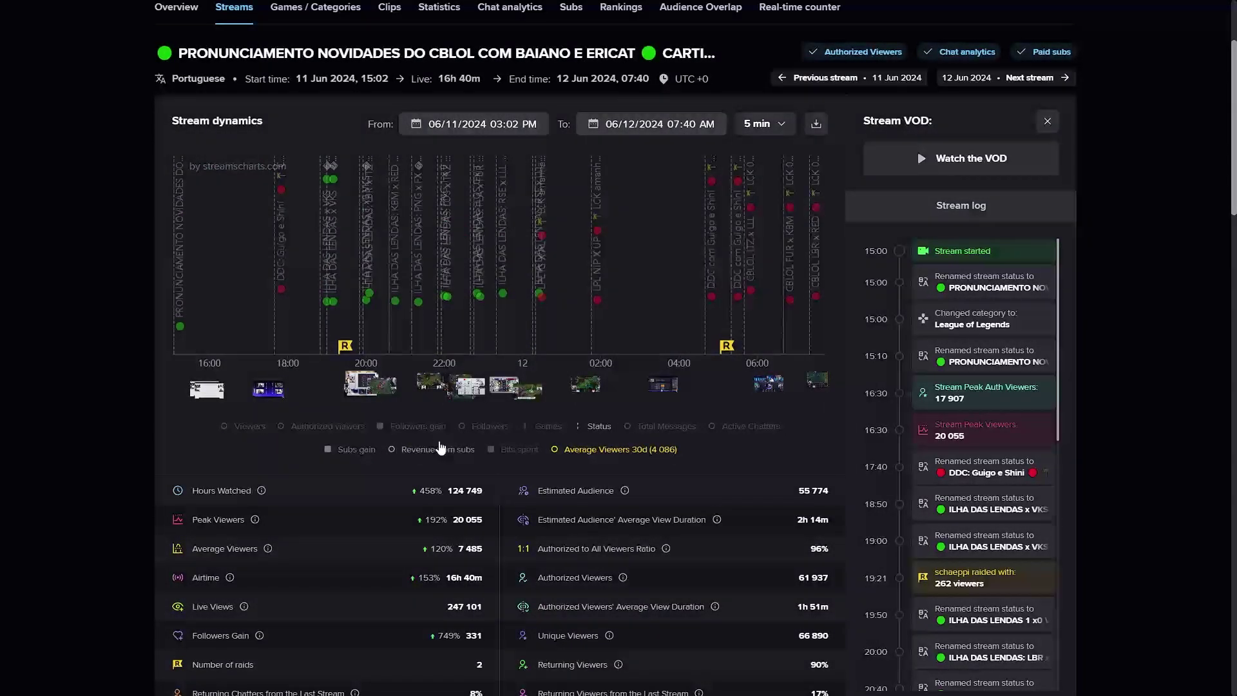
pyautogui.click(668, 427)
pyautogui.click(726, 427)
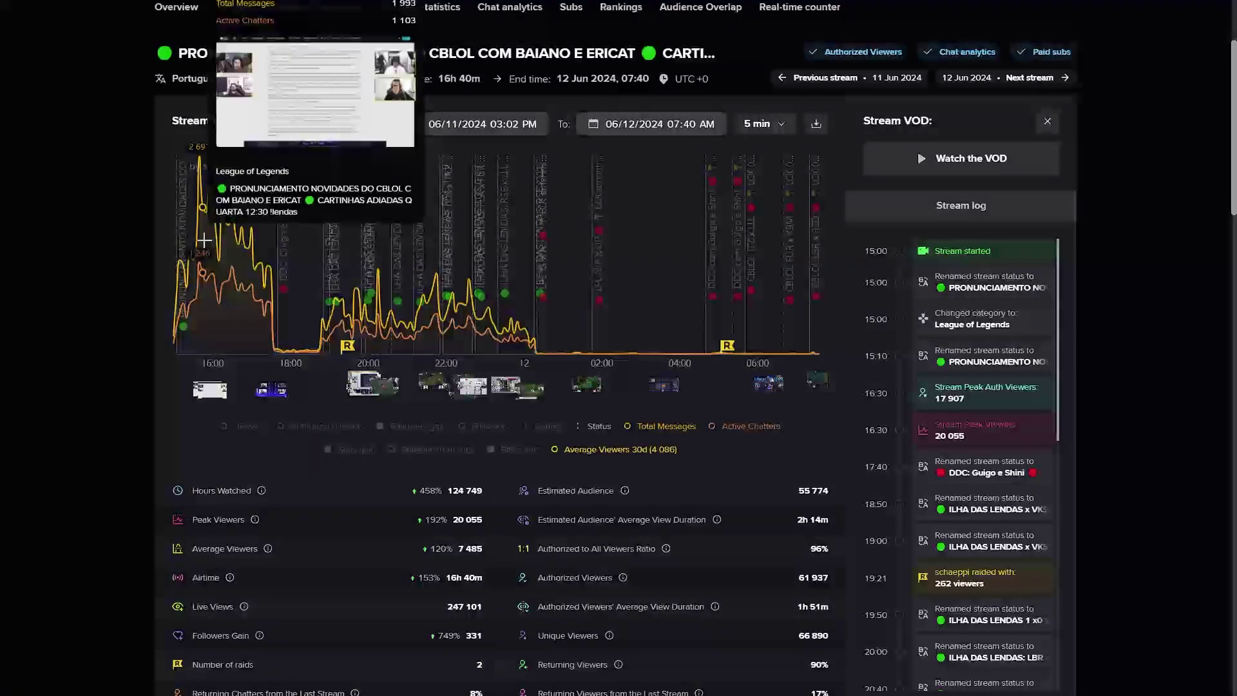
pyautogui.moveTo(260, 287)
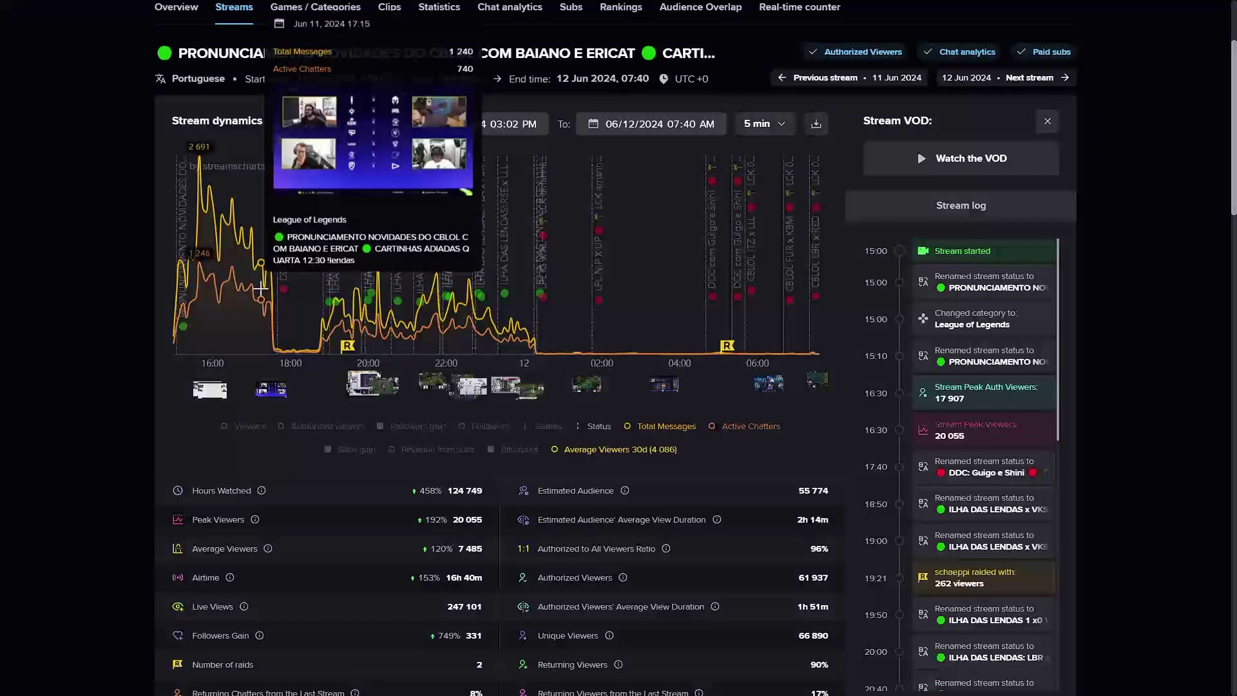
pyautogui.scroll(-3, 90, 326)
# Step: Sort the stream's statuses by engagement rate, highest first, and list every status
pyautogui.scroll(-5, 90, 333)
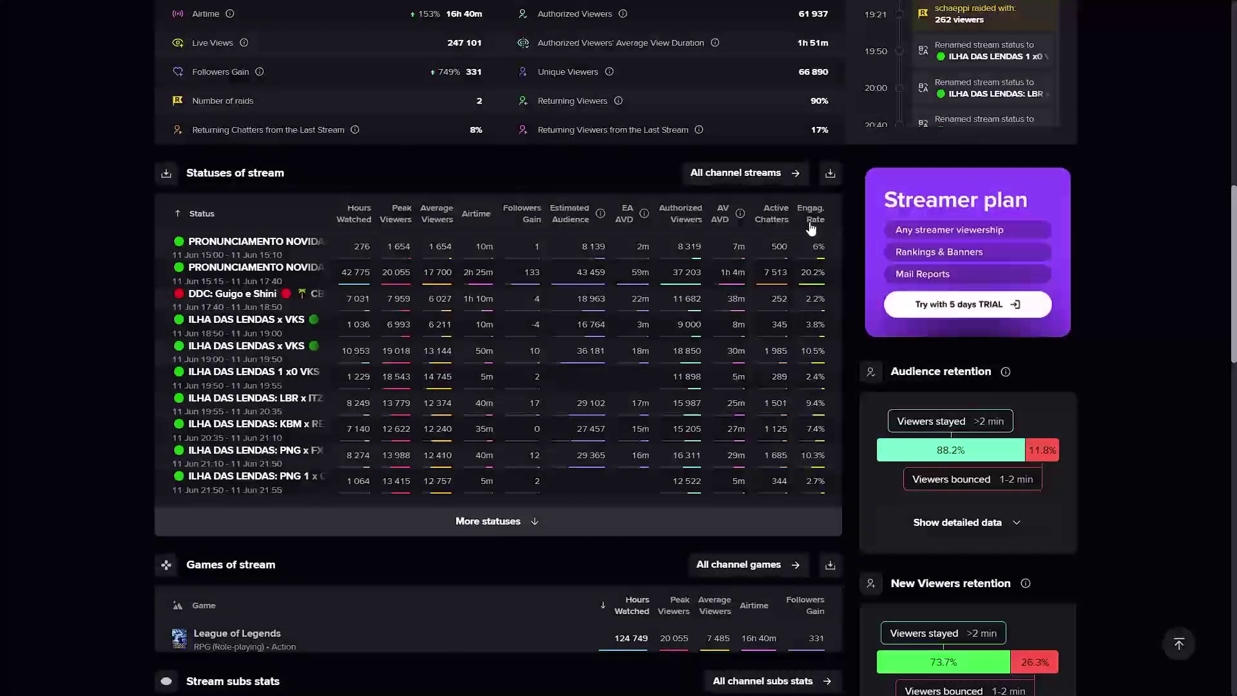
pyautogui.click(811, 219)
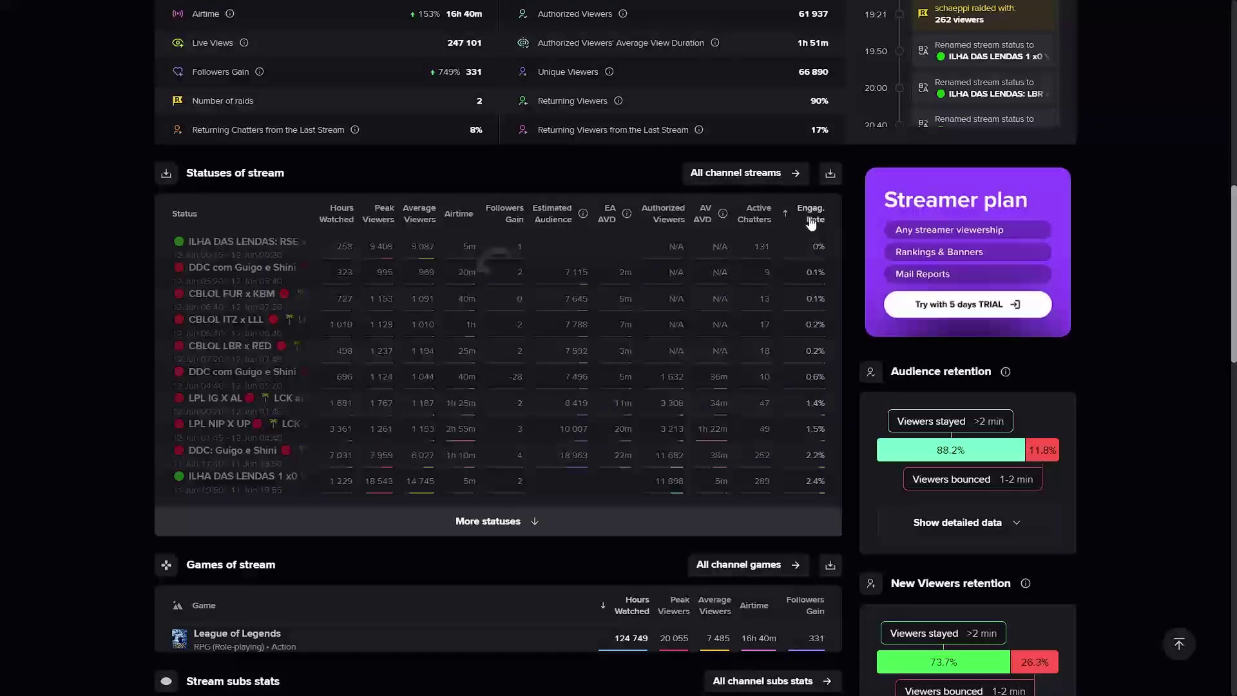
pyautogui.click(811, 219)
pyautogui.click(497, 524)
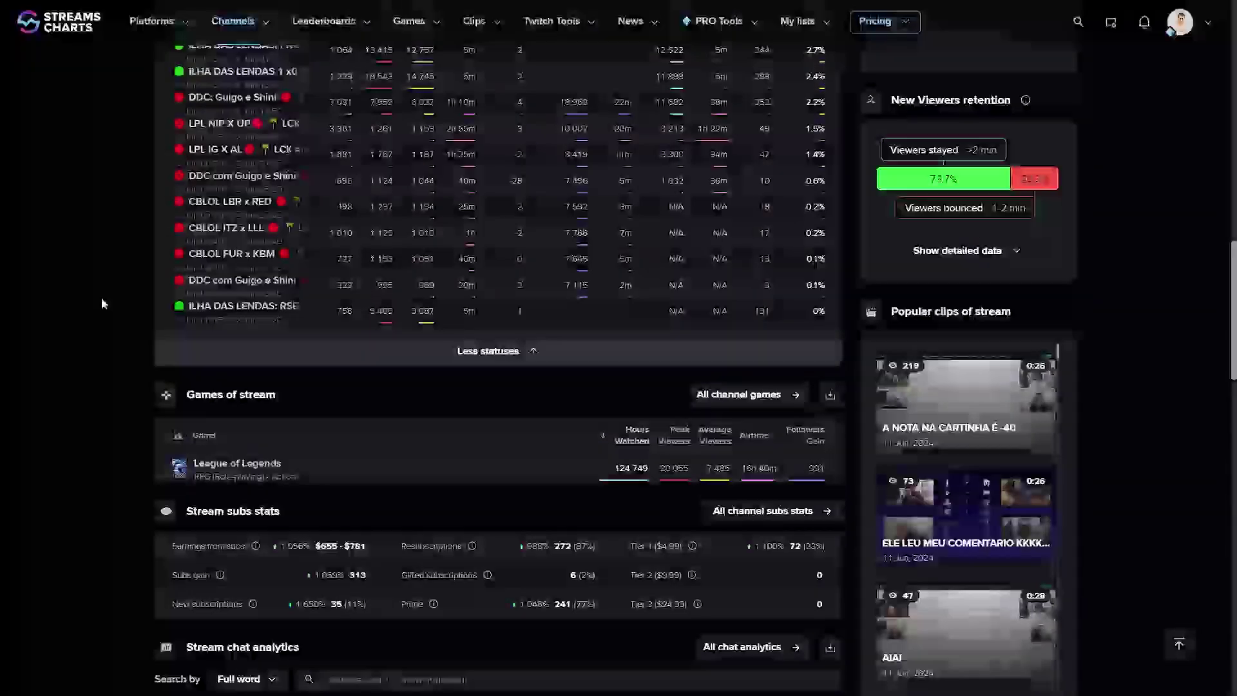
pyautogui.scroll(5, 102, 303)
pyautogui.scroll(5, 102, 303)
pyautogui.scroll(3, 102, 303)
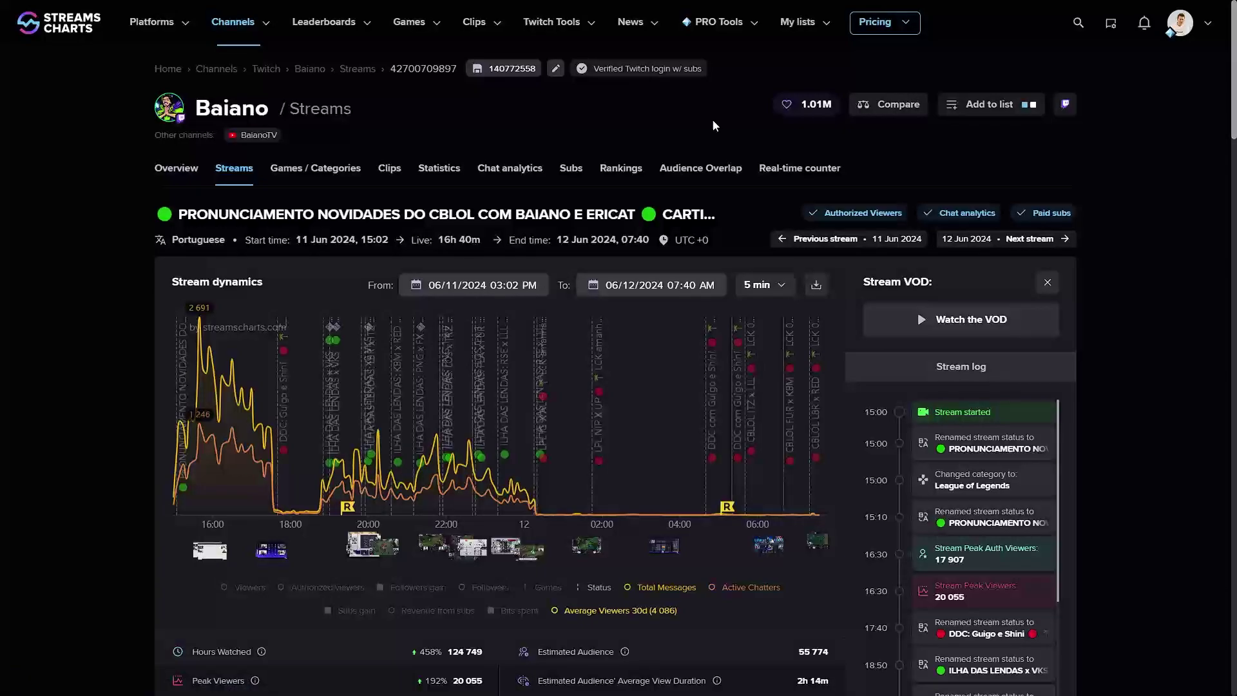
pyautogui.moveTo(716, 21)
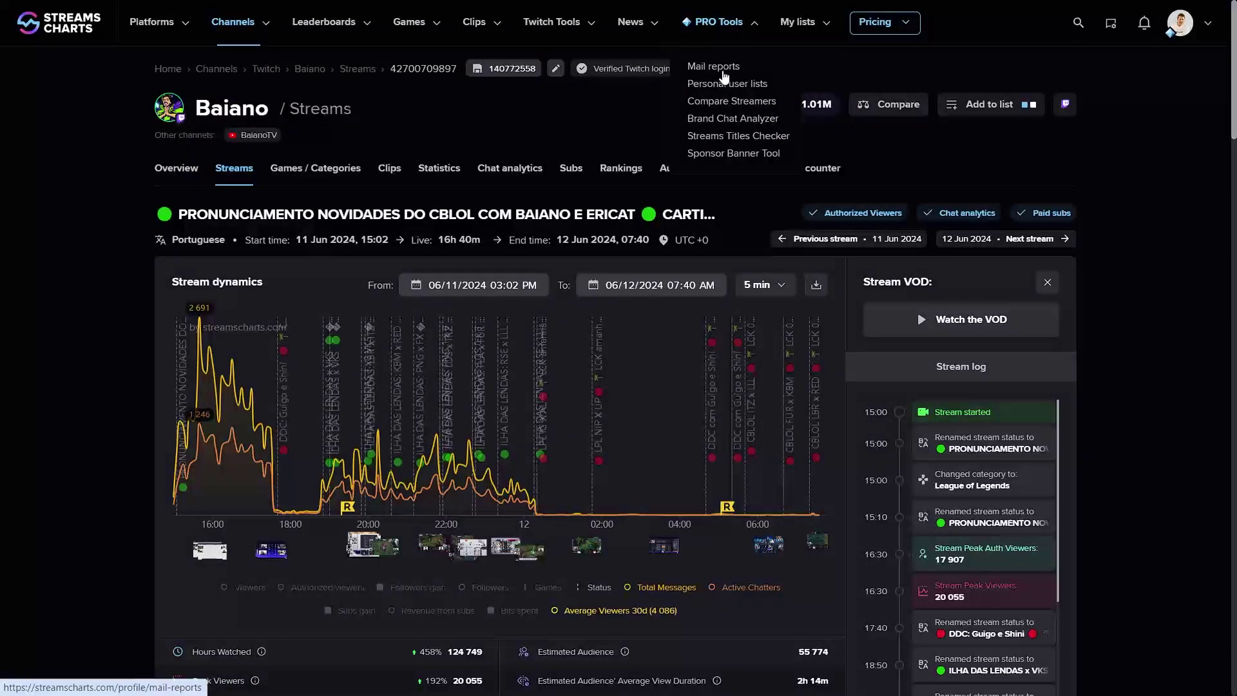
# Step: Choose Brand Chat Analyzer from the PRO Tools menu
pyautogui.click(733, 118)
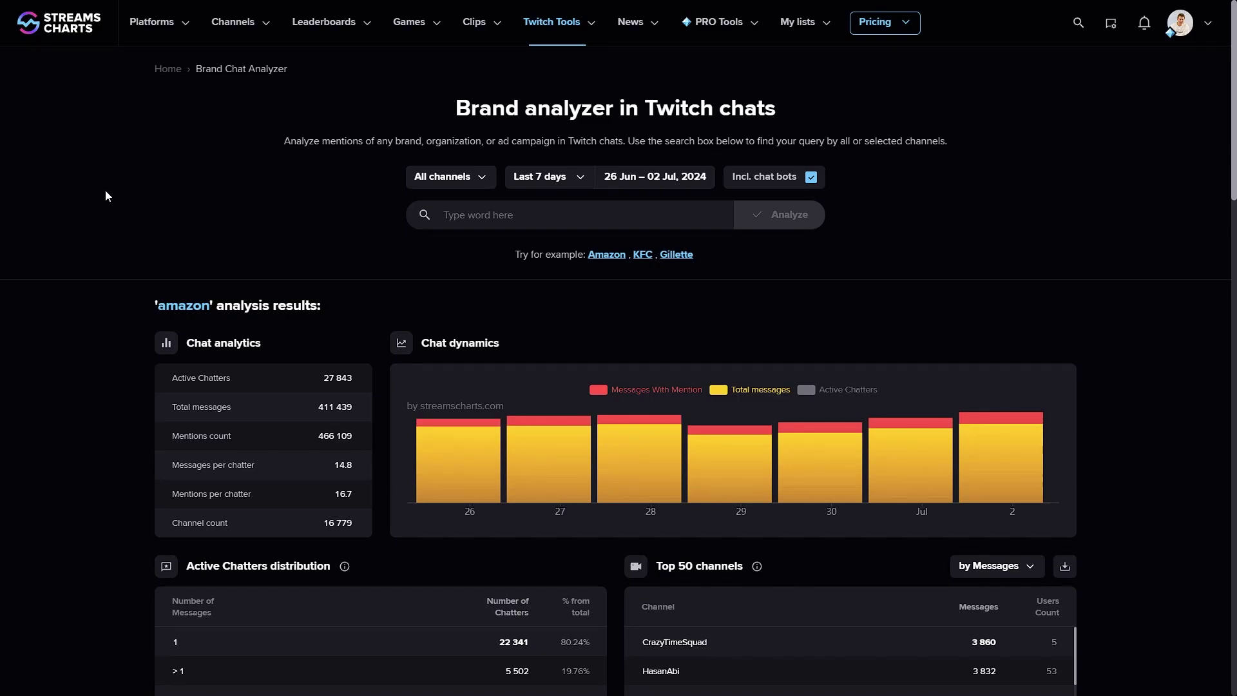
# Step: Check the channel scope options and load the kfc example analysis
pyautogui.click(474, 179)
pyautogui.click(475, 179)
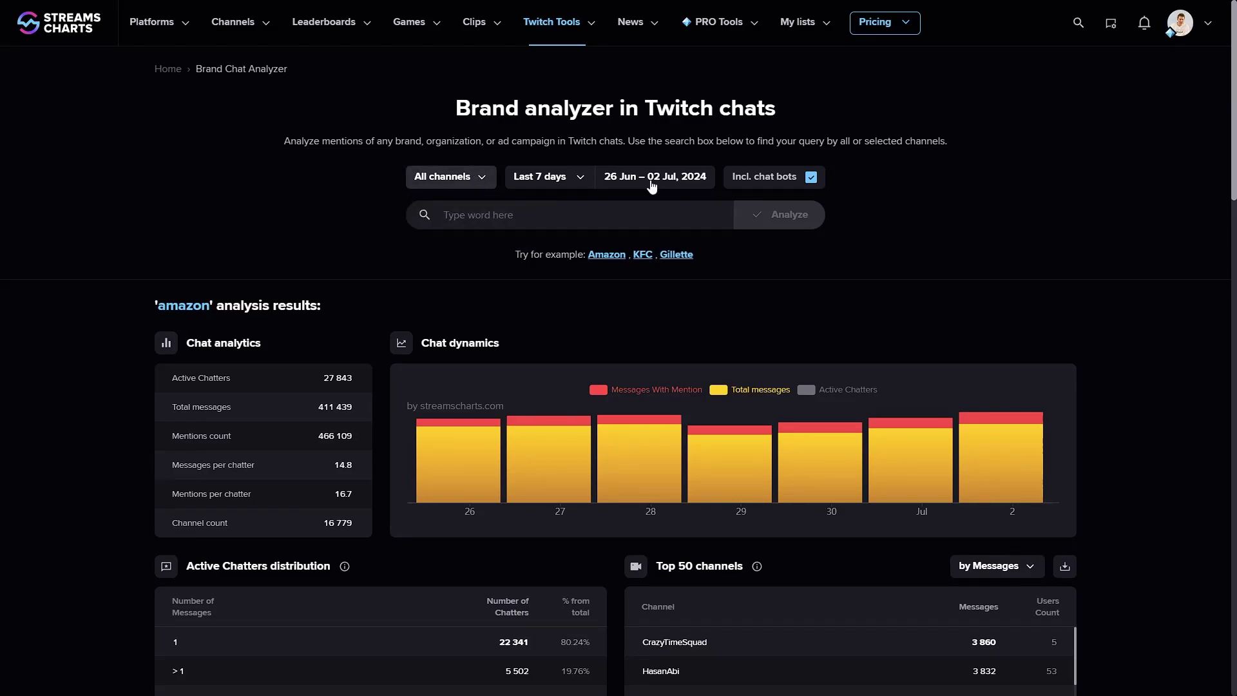
pyautogui.click(642, 255)
# Step: Rerun the kfc analysis for 1–21 June 2024 with chat bots excluded
pyautogui.click(603, 187)
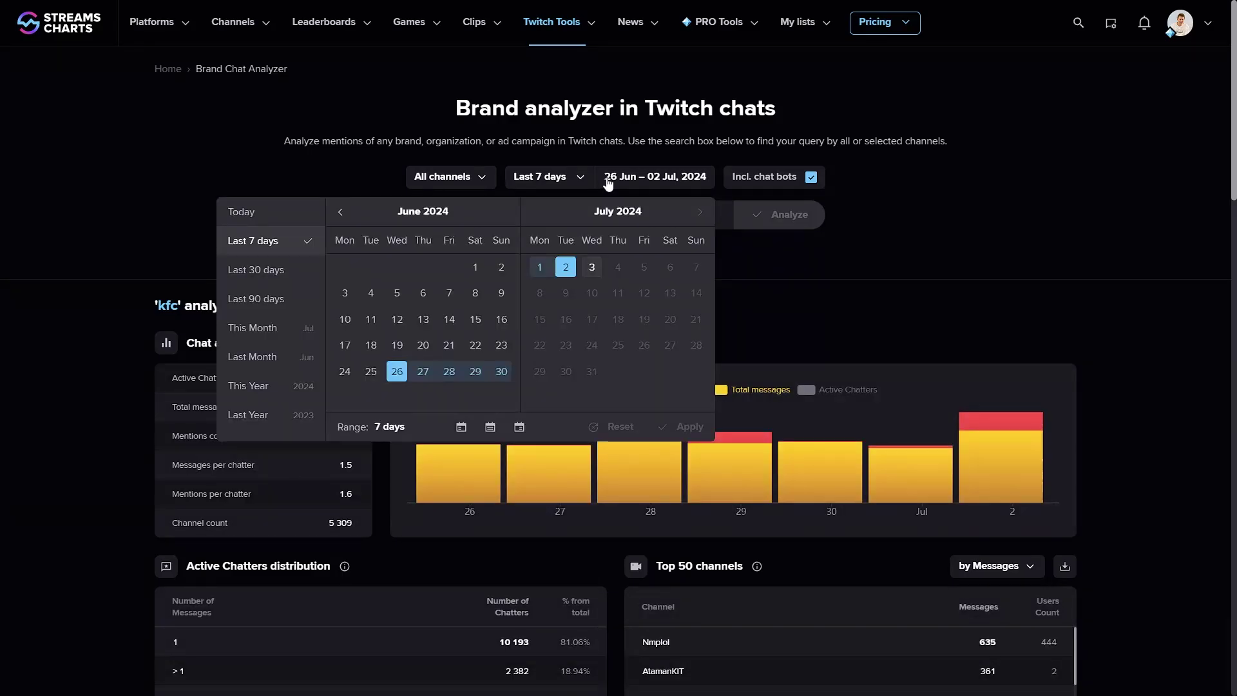
pyautogui.click(475, 267)
pyautogui.click(450, 345)
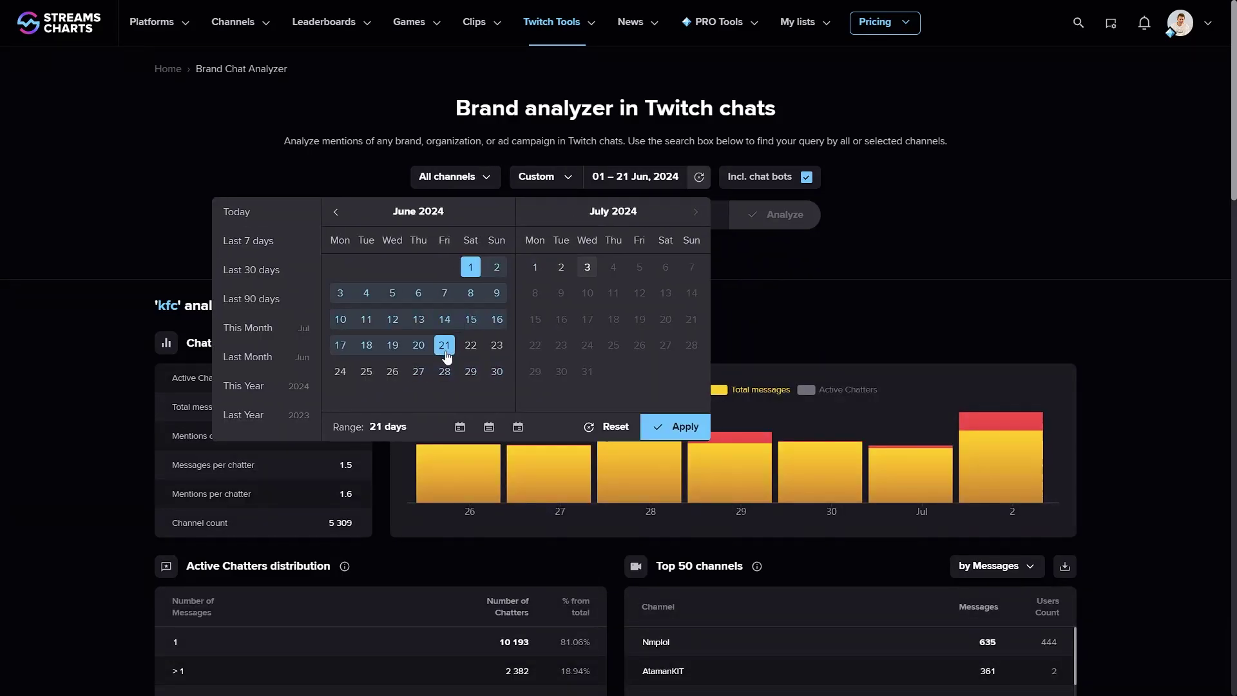
pyautogui.click(675, 427)
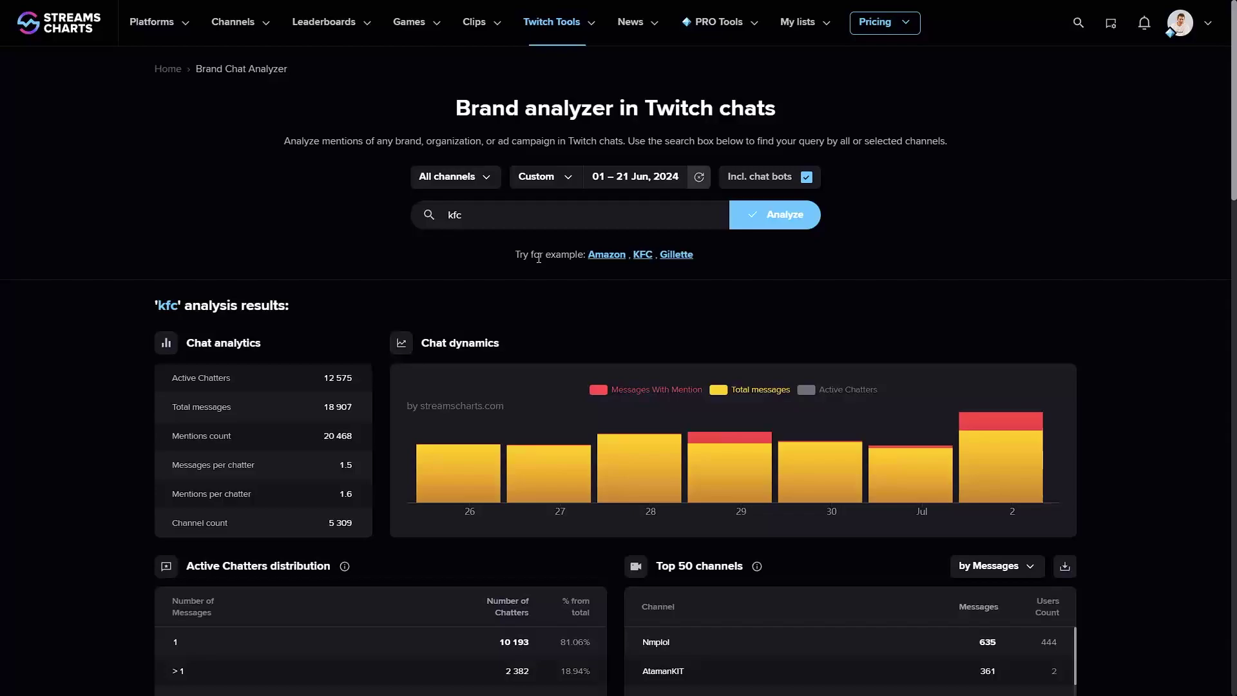
pyautogui.click(806, 177)
pyautogui.click(773, 214)
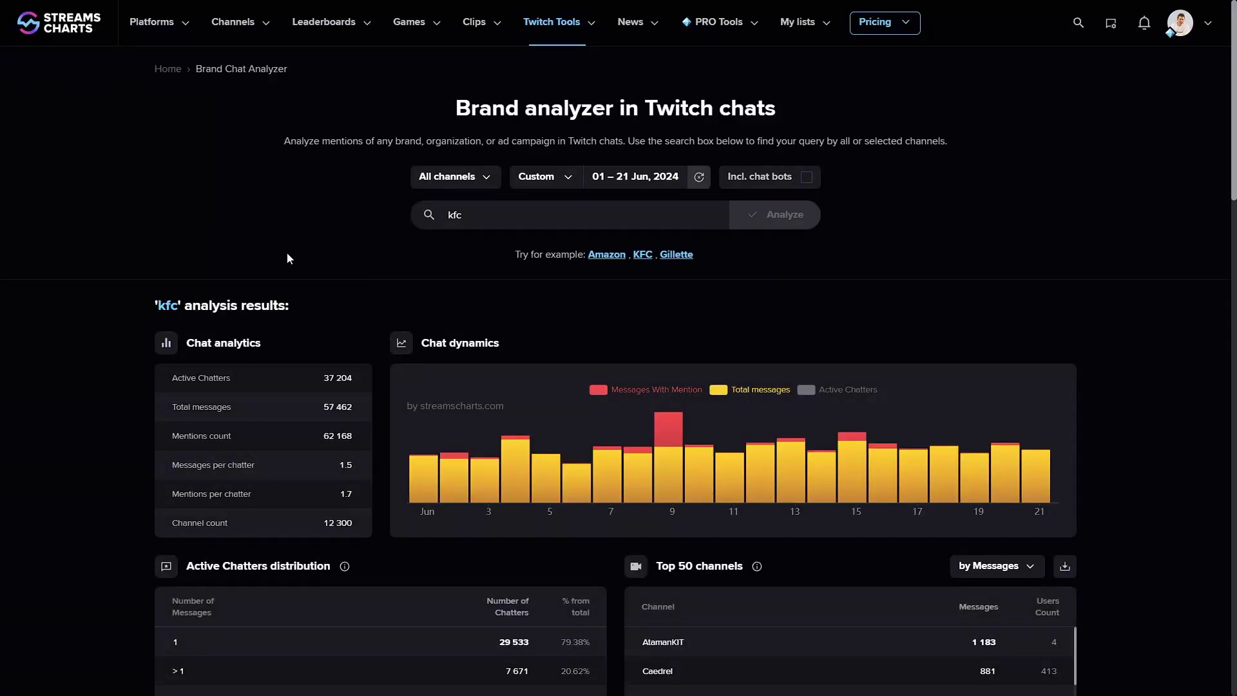
# Step: Scroll through the kfc report's Top 50 channels table
pyautogui.scroll(-2, 288, 257)
pyautogui.scroll(-3, 73, 294)
pyautogui.scroll(-1, 74, 293)
pyautogui.scroll(1, 73, 293)
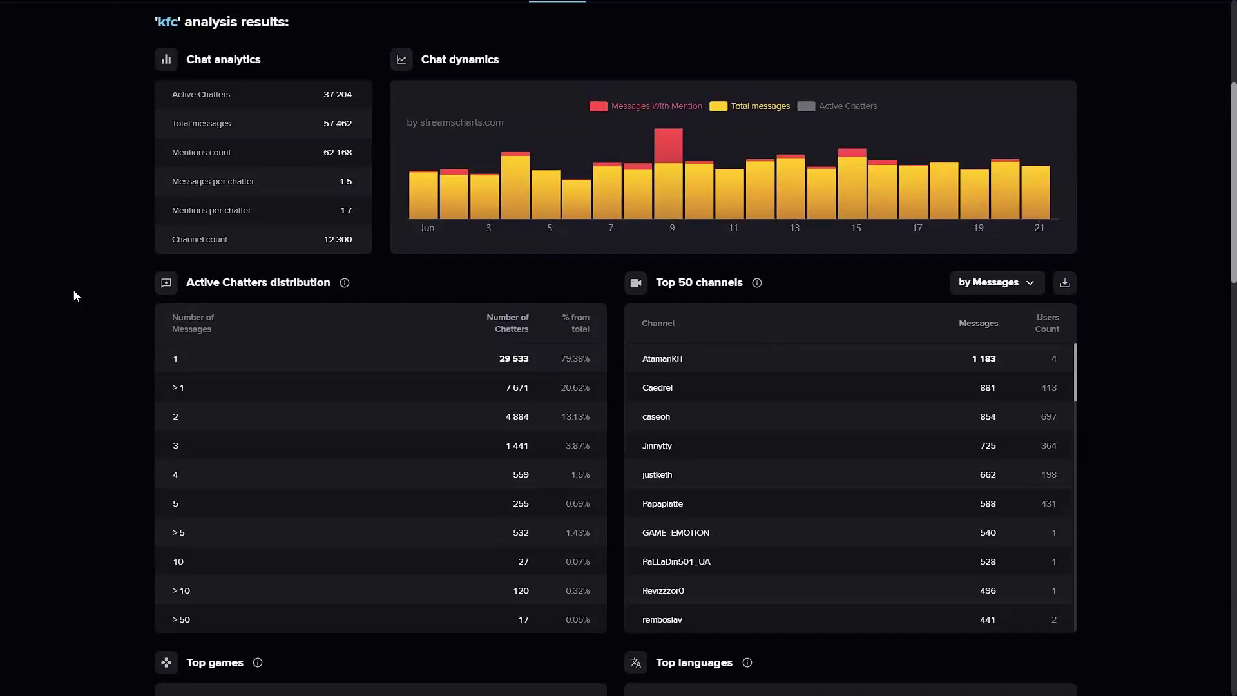
pyautogui.scroll(1, 73, 293)
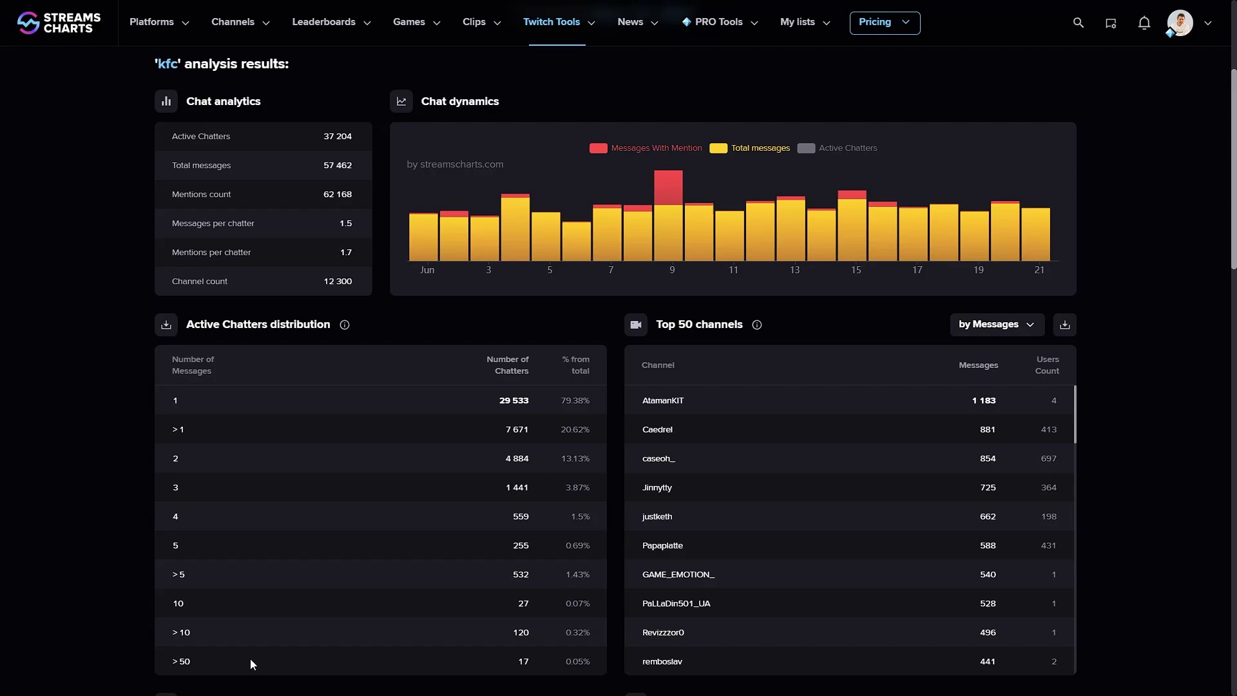
# Step: Scroll down to the Top games and Top languages pie charts
pyautogui.moveTo(914, 454)
pyautogui.scroll(-2, 930, 438)
pyautogui.scroll(-2, 930, 438)
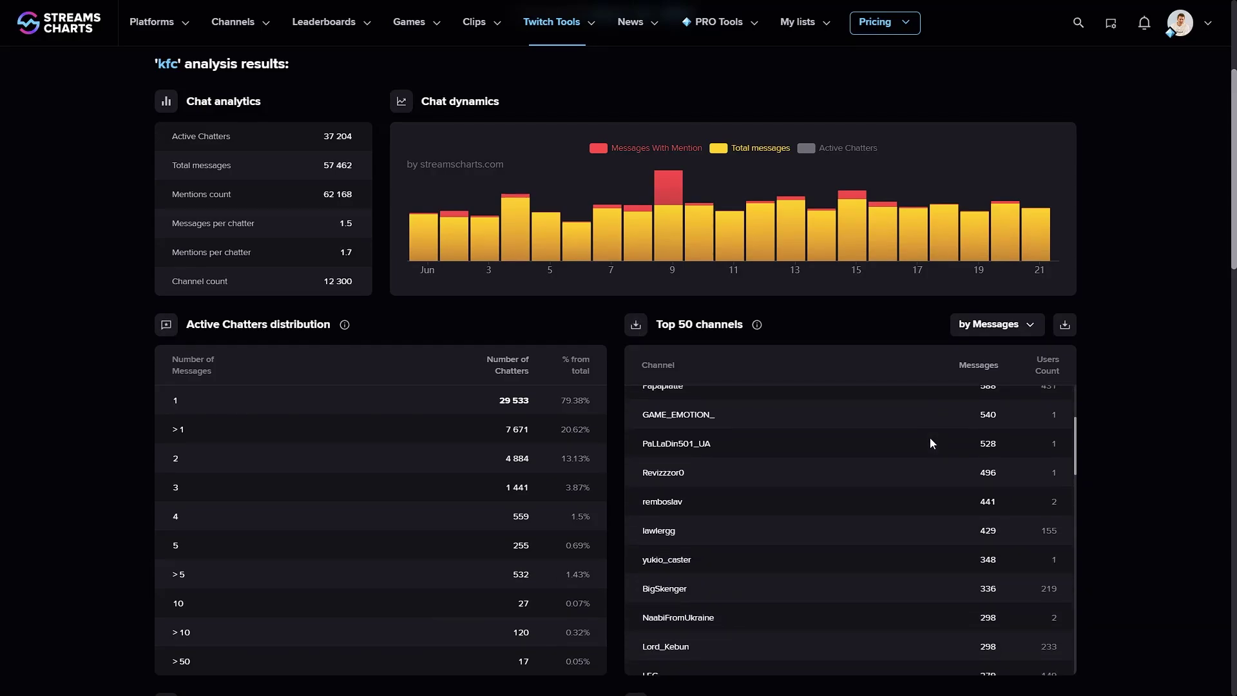
pyautogui.scroll(-2, 930, 439)
pyautogui.scroll(-2, 930, 438)
pyautogui.scroll(-2, 930, 438)
pyautogui.scroll(-3, 930, 438)
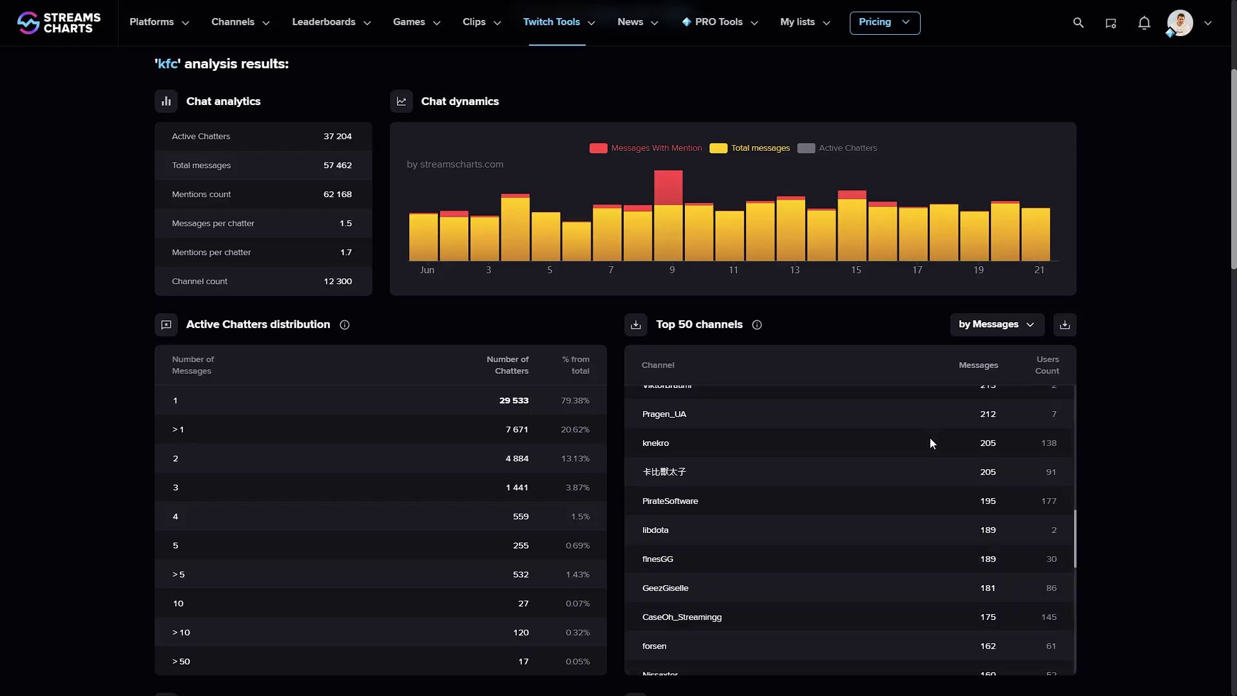
pyautogui.scroll(-2, 929, 438)
pyautogui.scroll(-2, 930, 438)
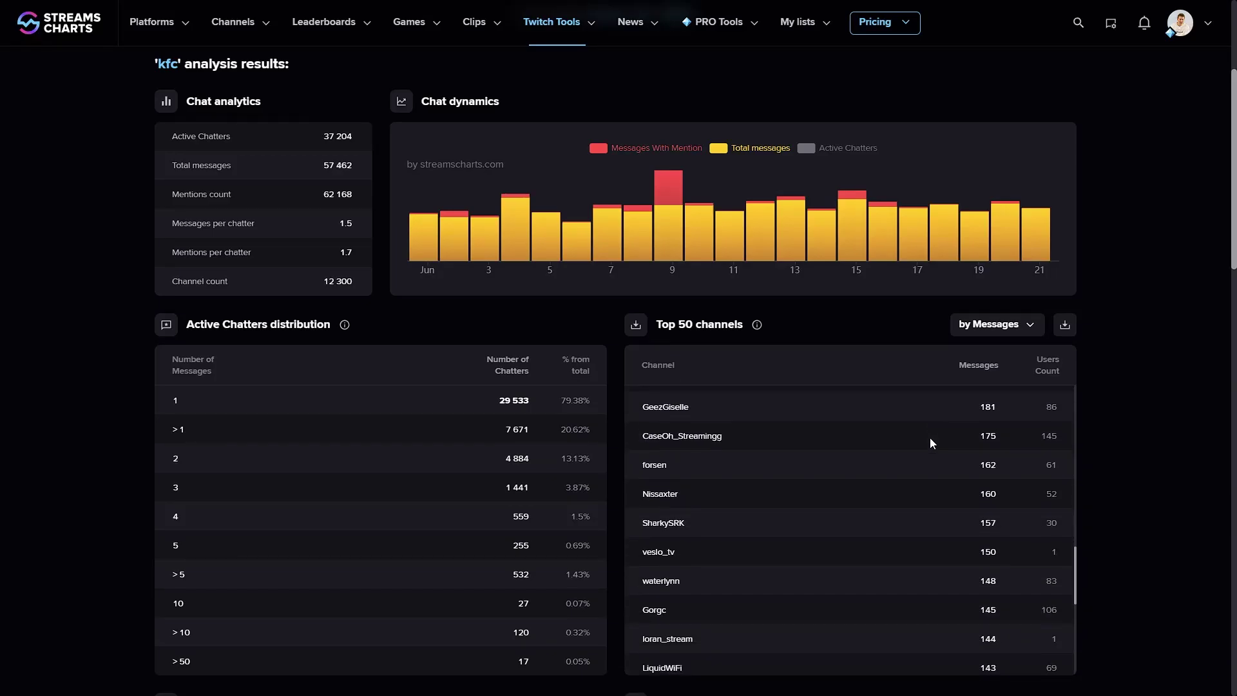
# Step: Scroll past the Top games tables to the Channels by type and Channels by country breakdowns
pyautogui.scroll(-3, 95, 424)
pyautogui.scroll(-4, 95, 424)
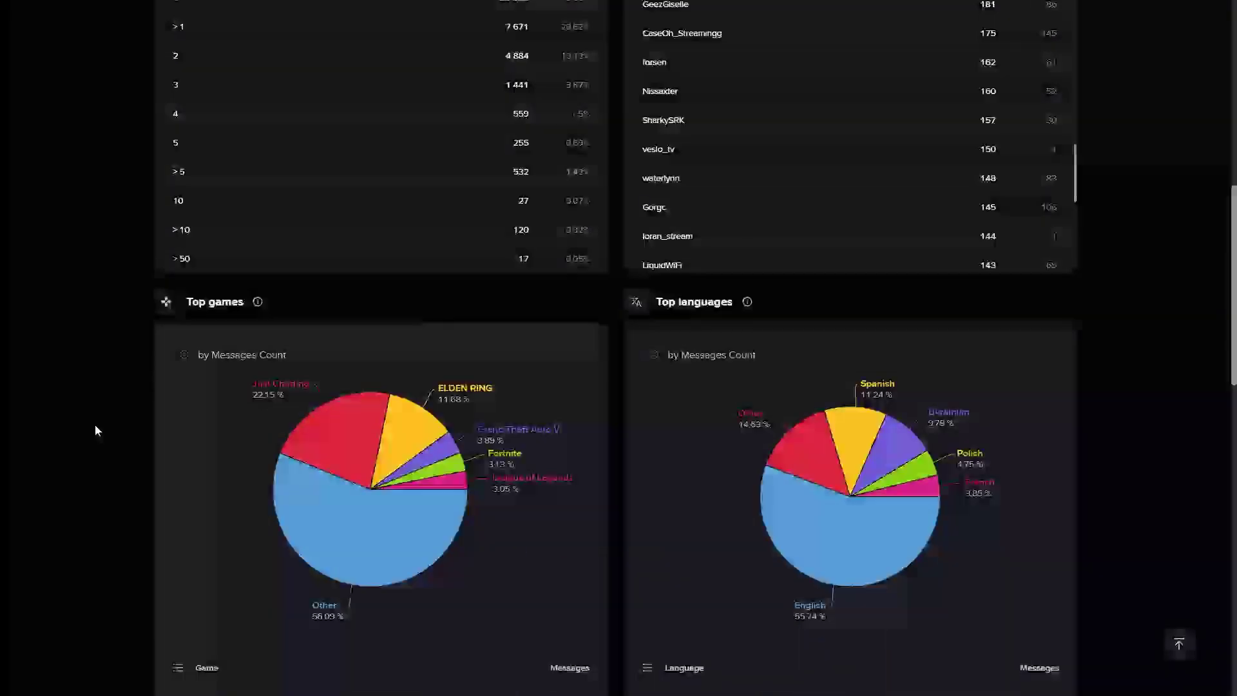
pyautogui.scroll(-1, 94, 431)
pyautogui.scroll(-1, 95, 430)
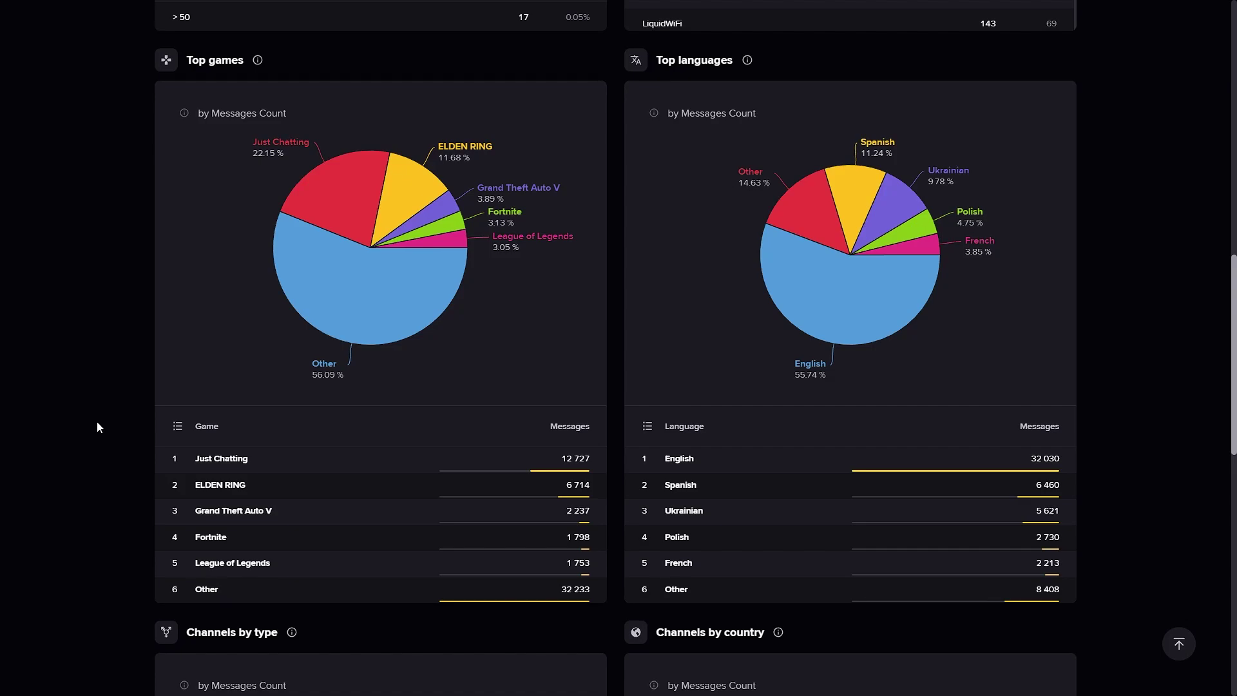
pyautogui.scroll(-2, 98, 427)
pyautogui.scroll(-2, 97, 426)
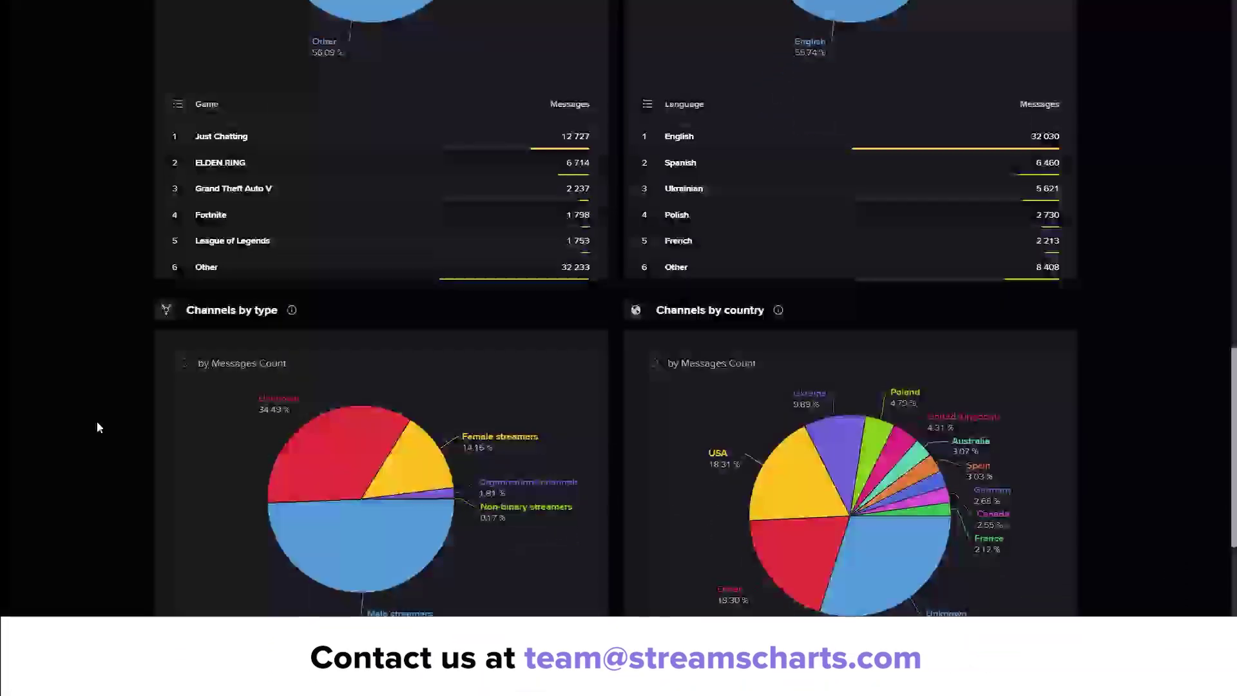
pyautogui.scroll(-3, 97, 426)
pyautogui.scroll(-1, 98, 427)
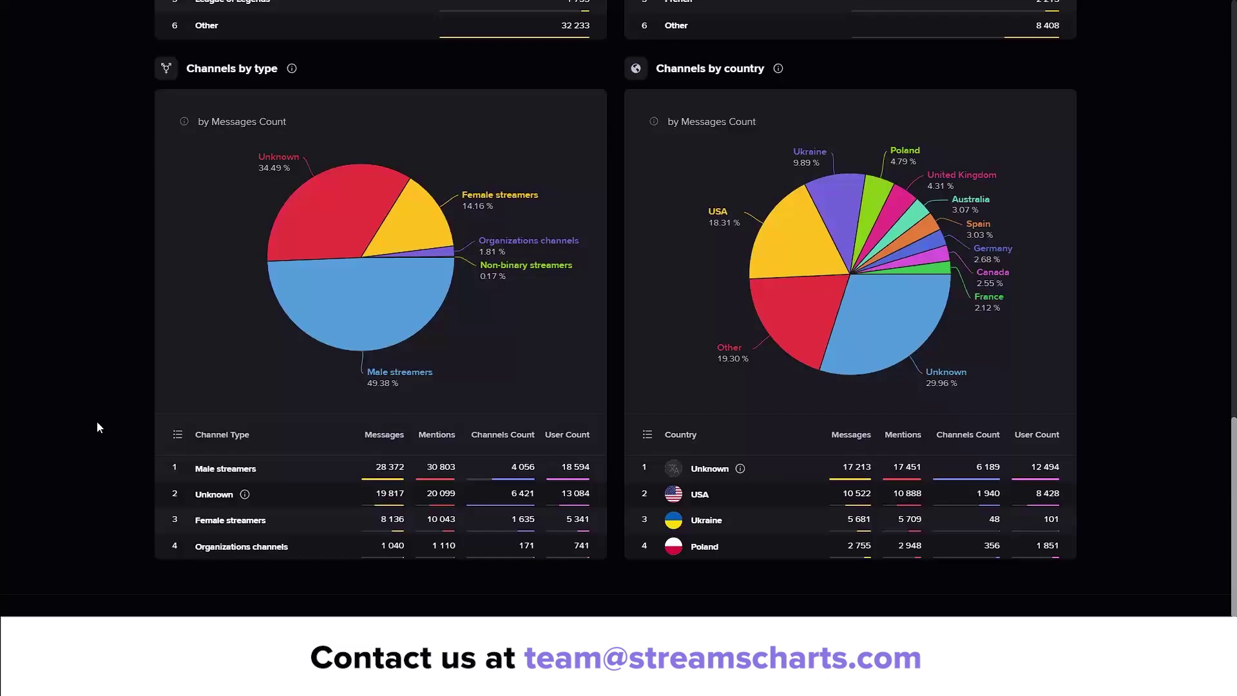